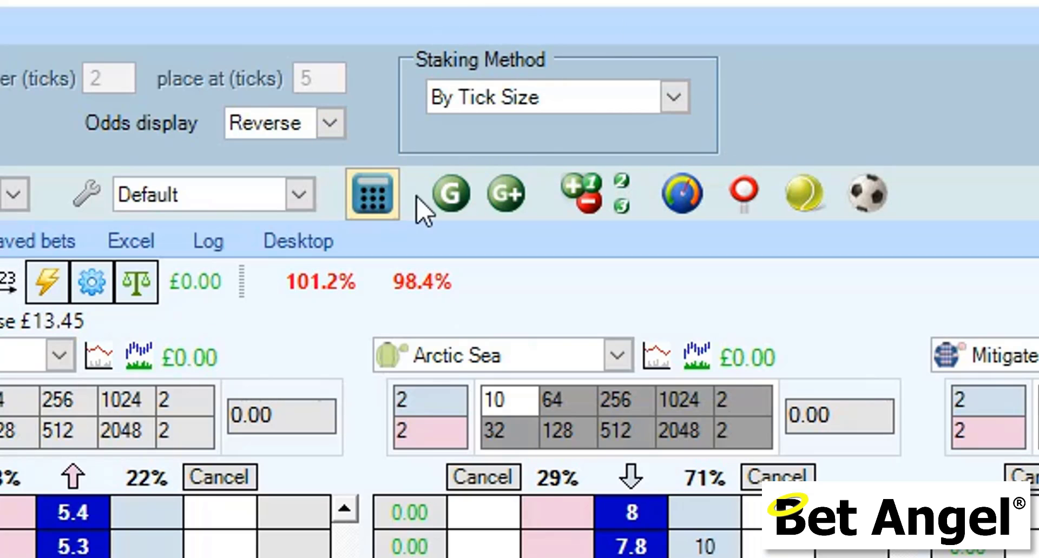
With the Fixed Stake staking method, place Havelock back bets of £10 at 3.6 and £64 at 3.75, and cancel both
left_click(674, 97)
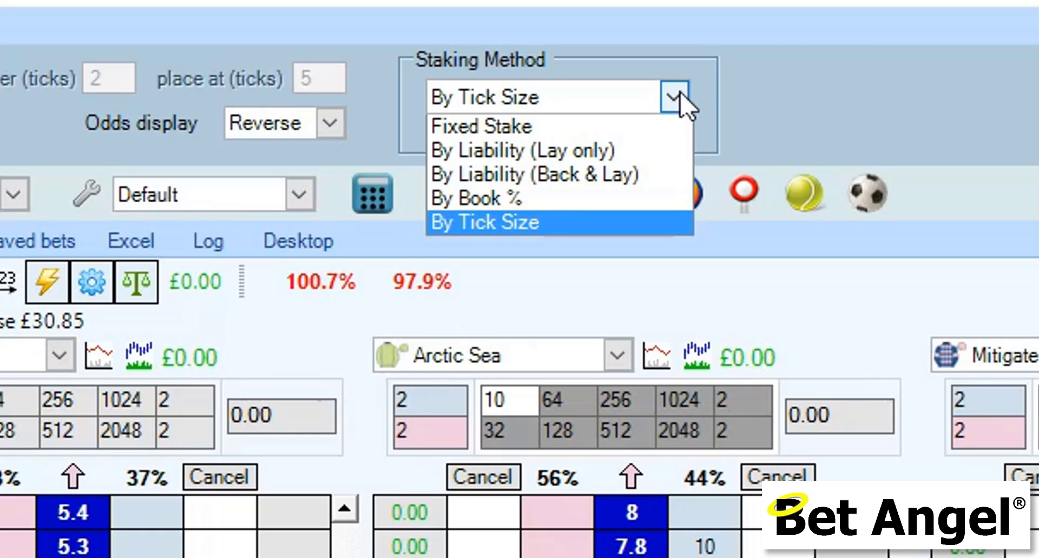
left_click(598, 130)
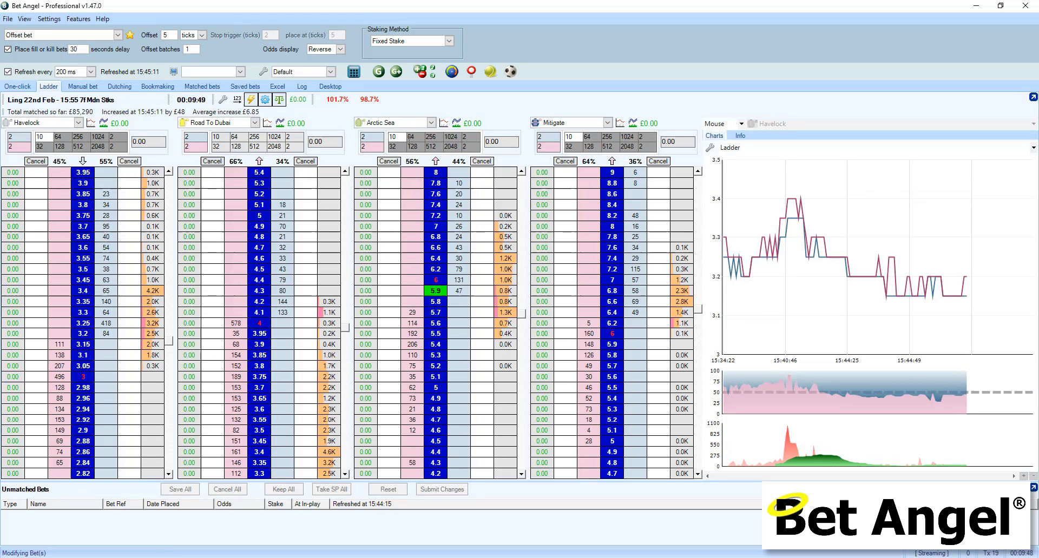
left_click(108, 249)
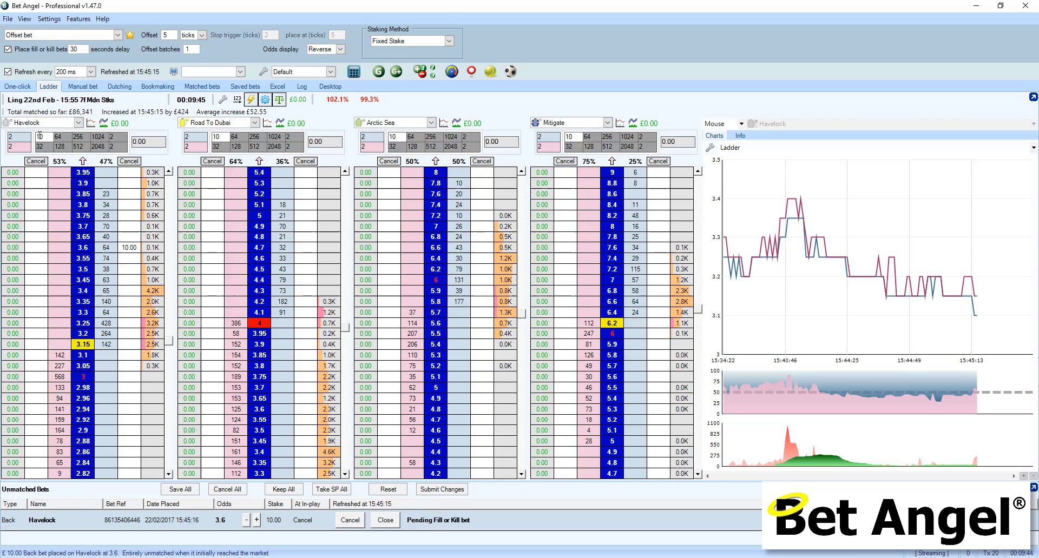
left_click(108, 215)
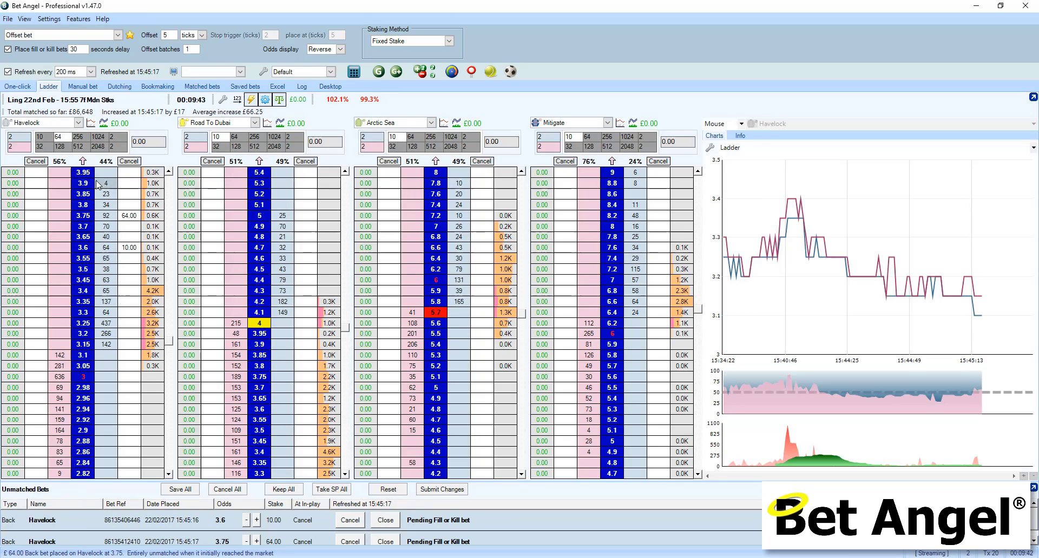
left_click(129, 218)
left_click(129, 248)
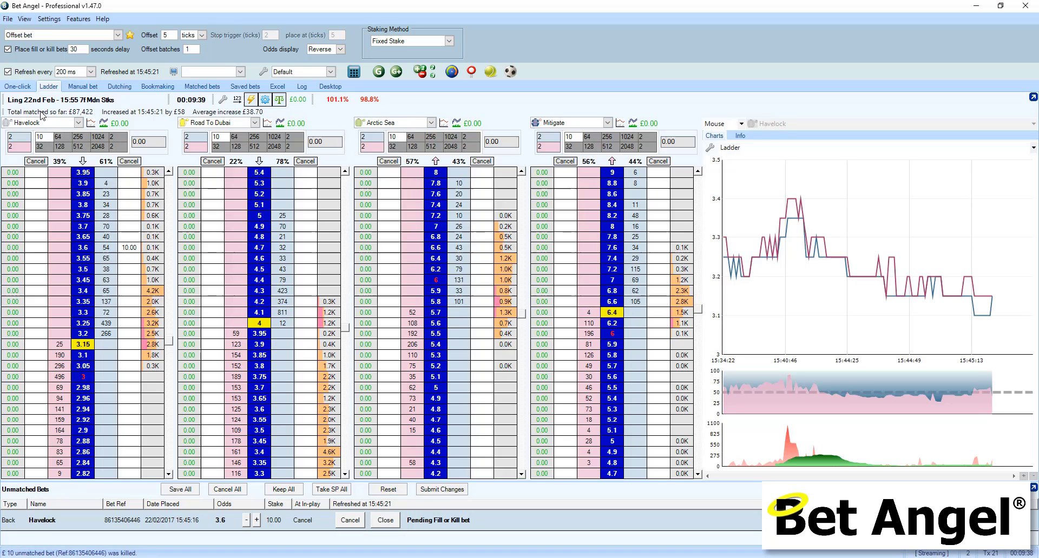
Set the staking method for the ladder to By Tick Size
left_click(26, 88)
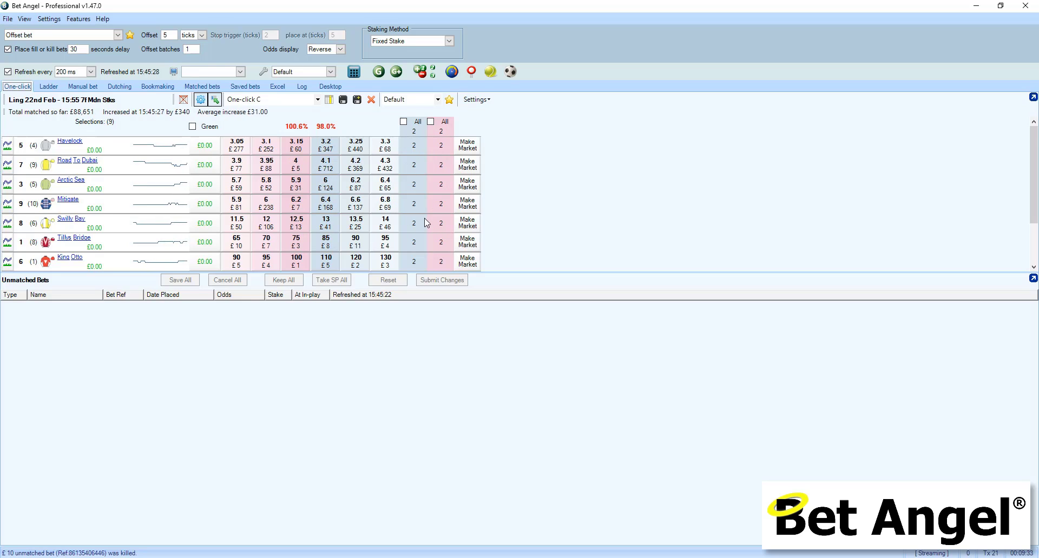
left_click(58, 88)
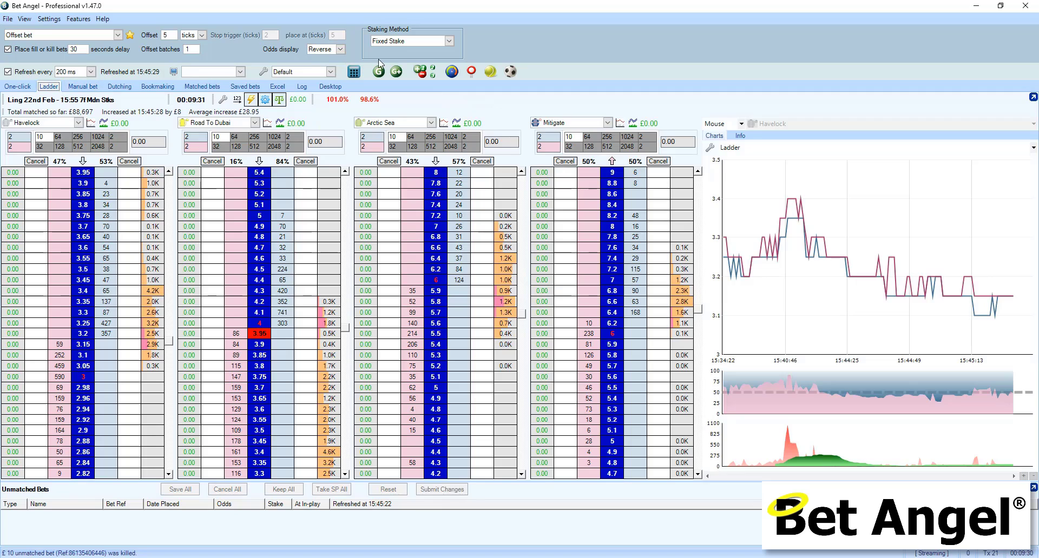
left_click(449, 41)
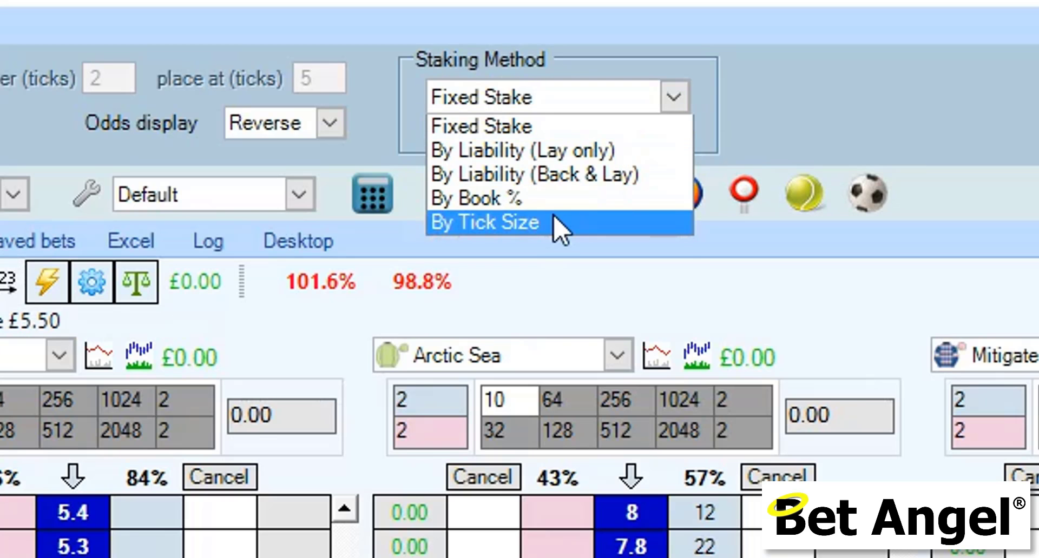
left_click(392, 80)
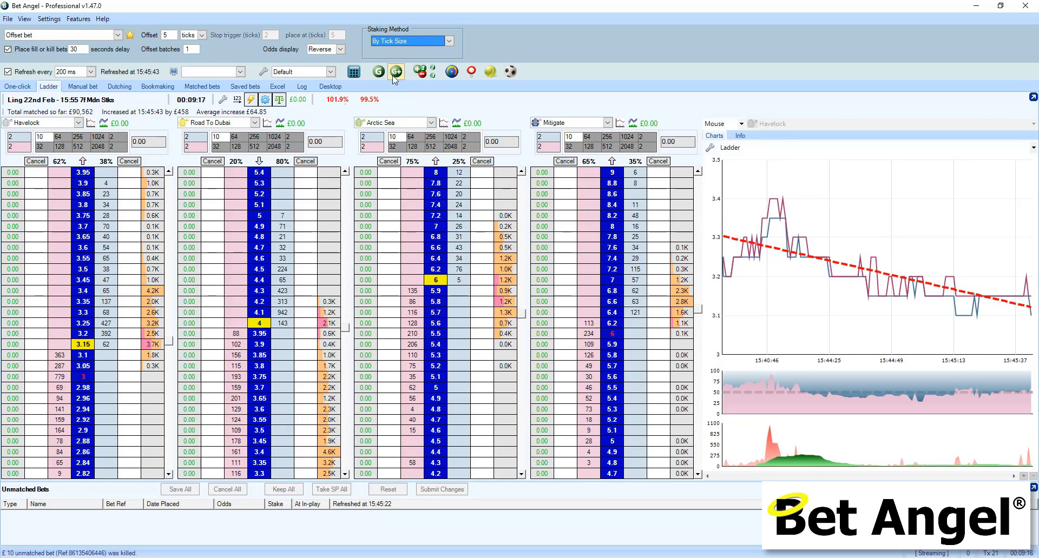
Set Havelock's back and lay stakes to 1 on the ladder and make that stake active
left_click(10, 137)
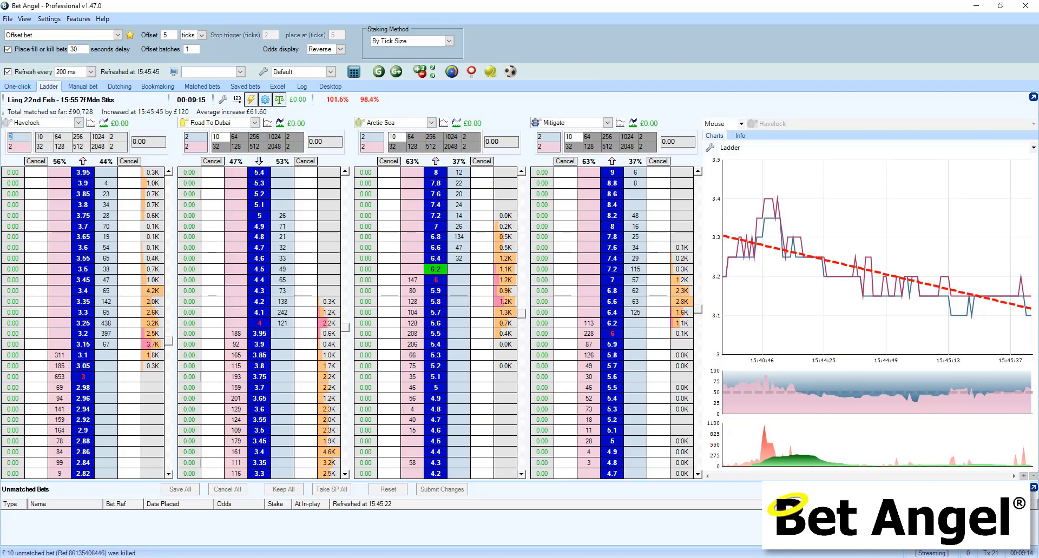
type("1")
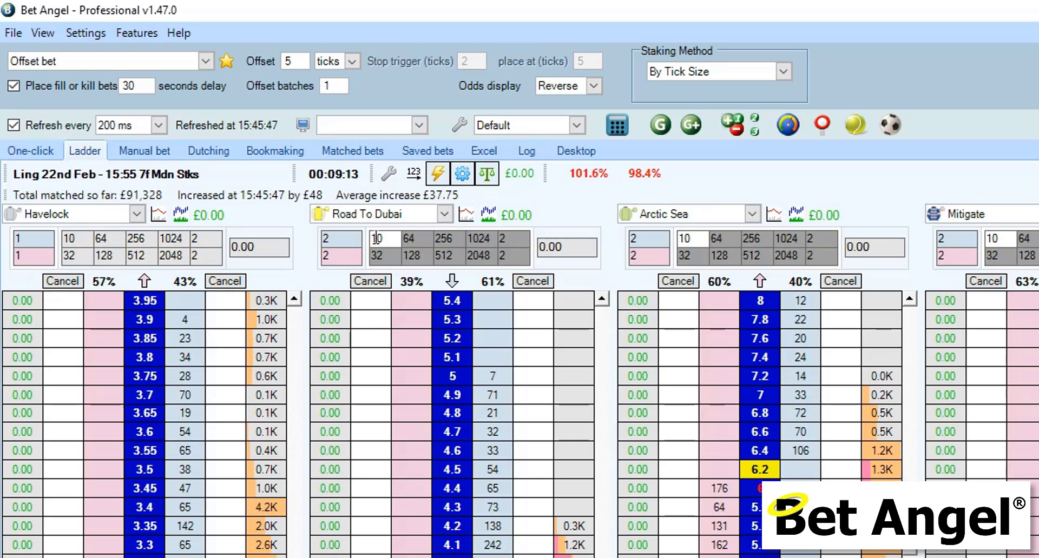
left_click(173, 240)
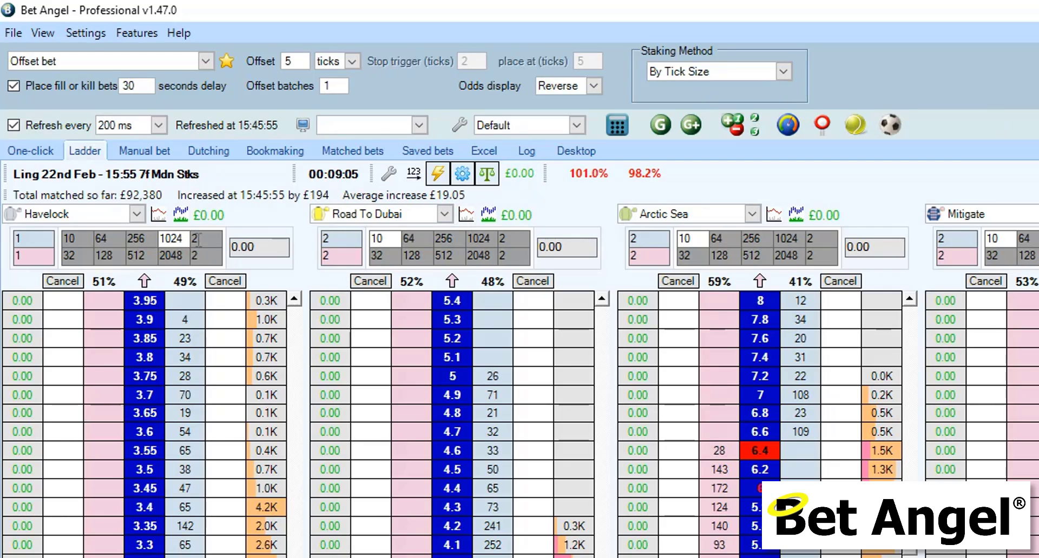
left_click(44, 242)
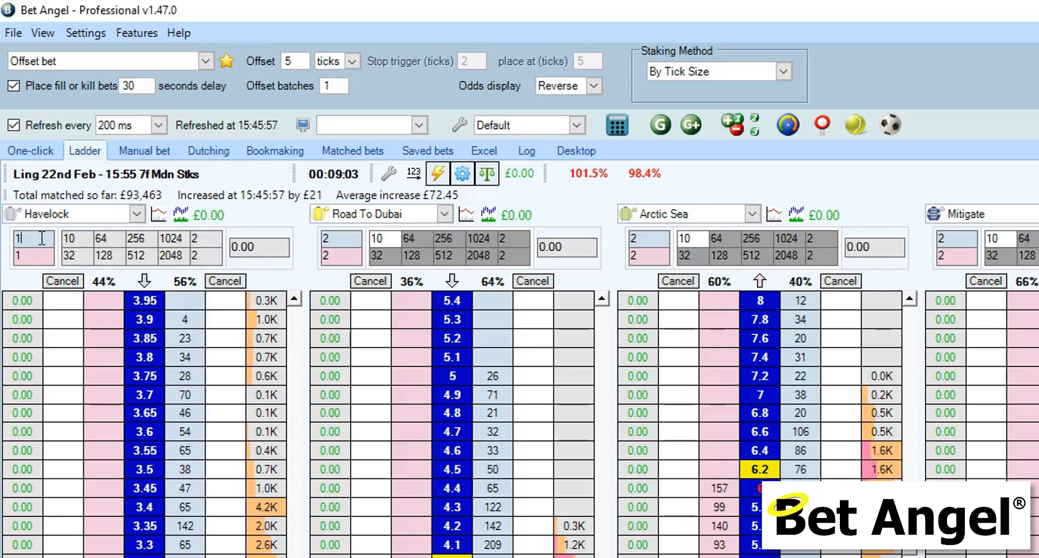
Try a back bet on Havelock at 3.65 using the stake preset of 10, and cancel it
left_click(184, 408)
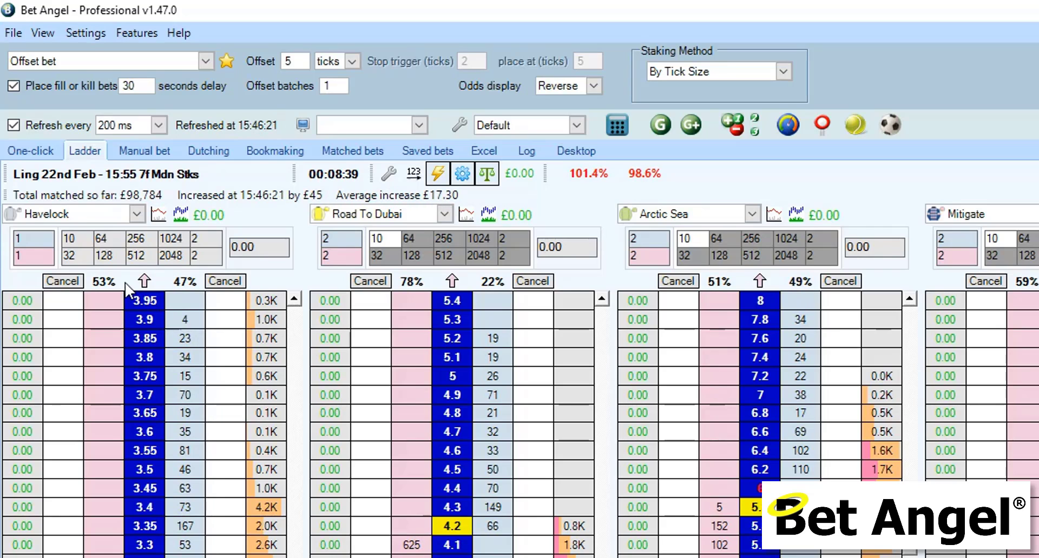
left_click(80, 243)
left_click(181, 412)
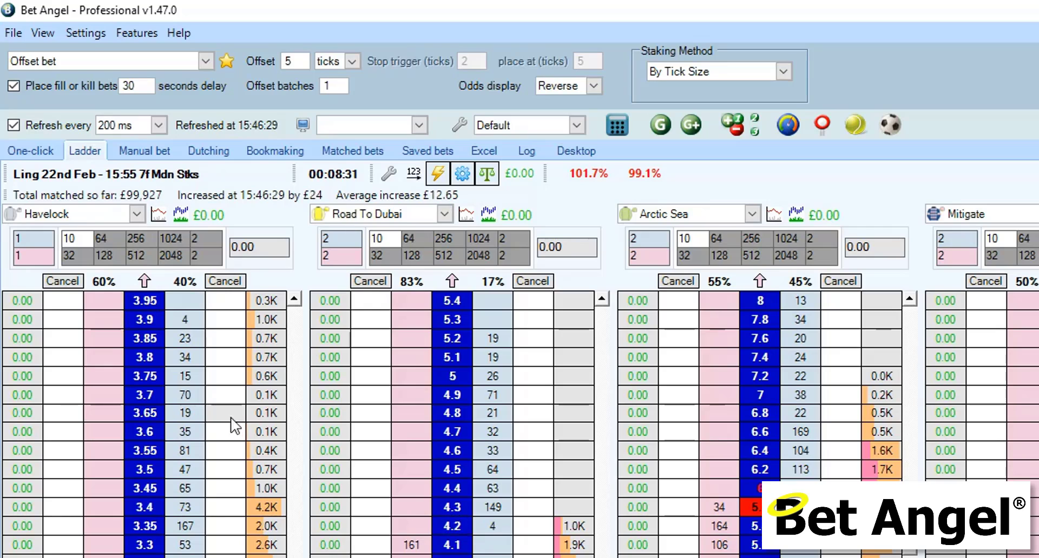
left_click(226, 414)
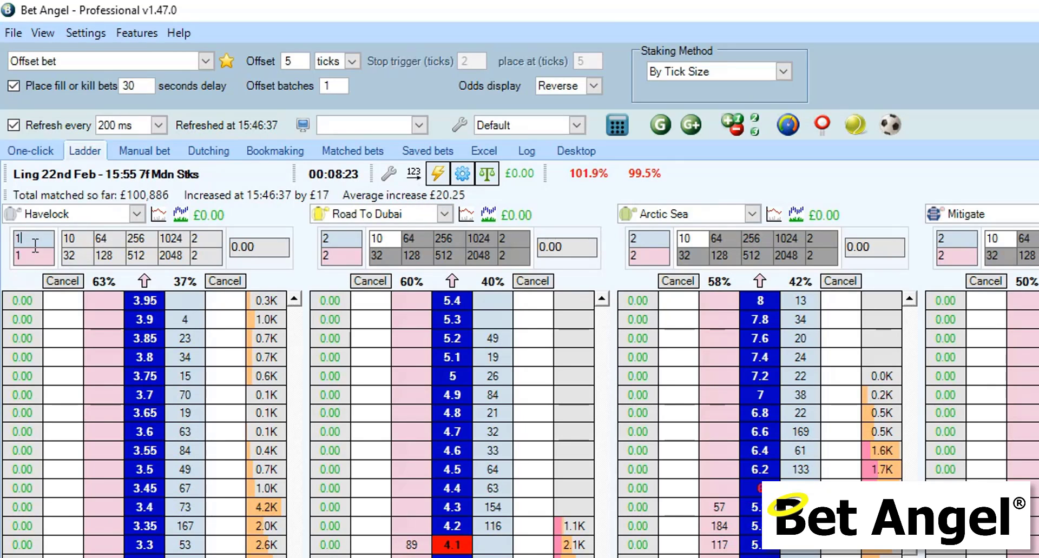
Place a lay bet on Road To Dubai at 3.95 from the One-click screen and cancel all unmatched bets
left_click(31, 151)
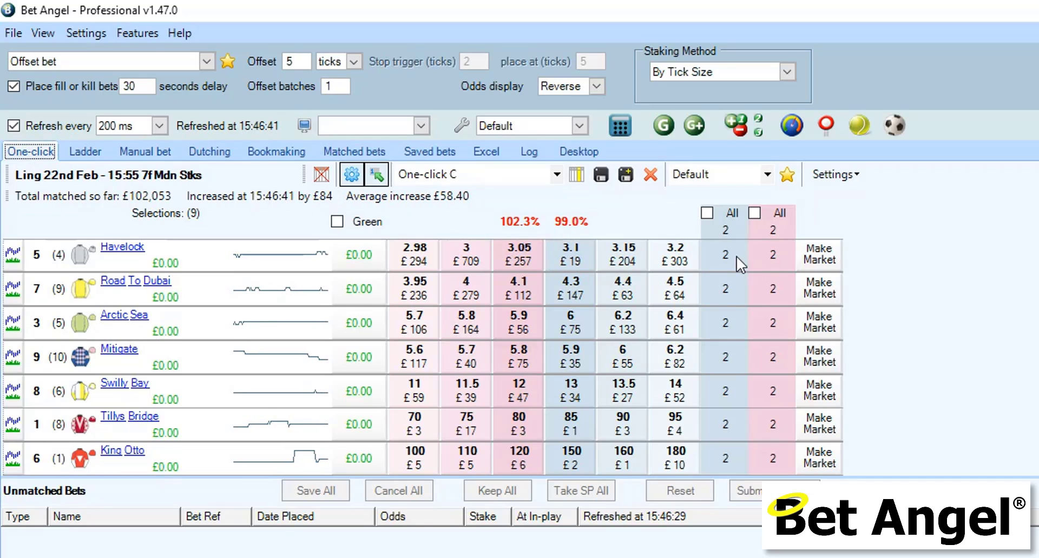
left_click(424, 297)
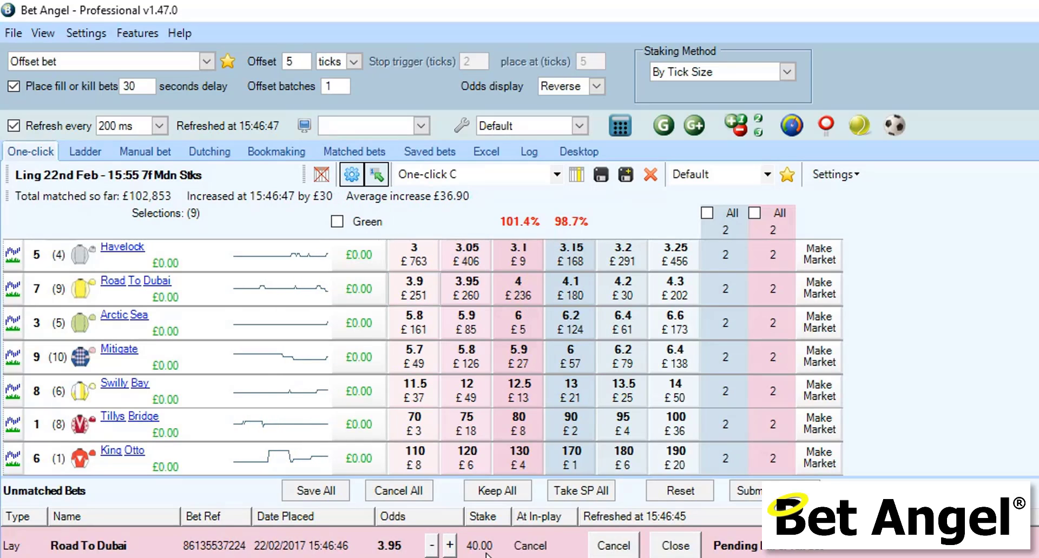
left_click(414, 493)
Switch the staking method to Fixed Stake and back to By Tick Size
left_click(788, 70)
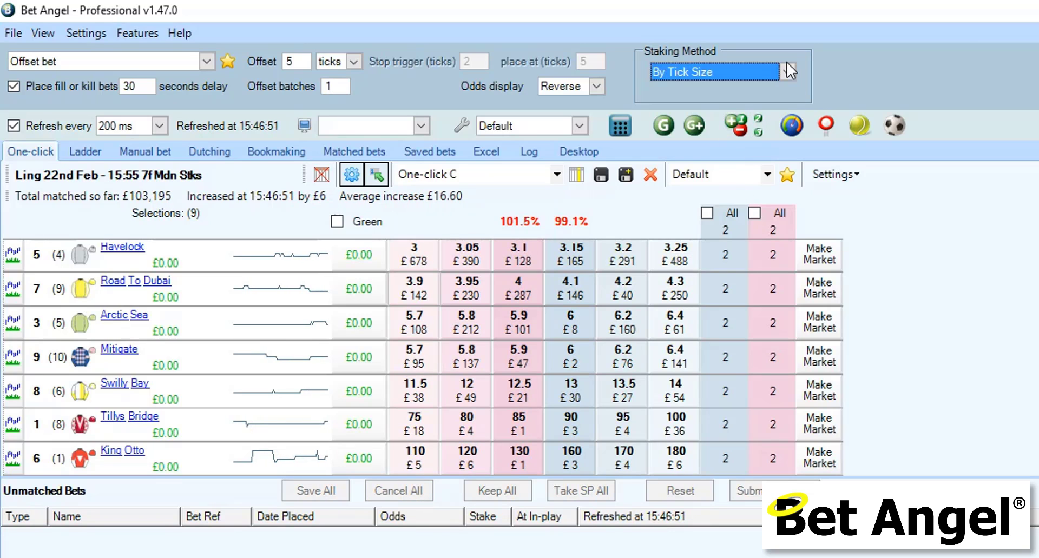
left_click(787, 71)
left_click(784, 84)
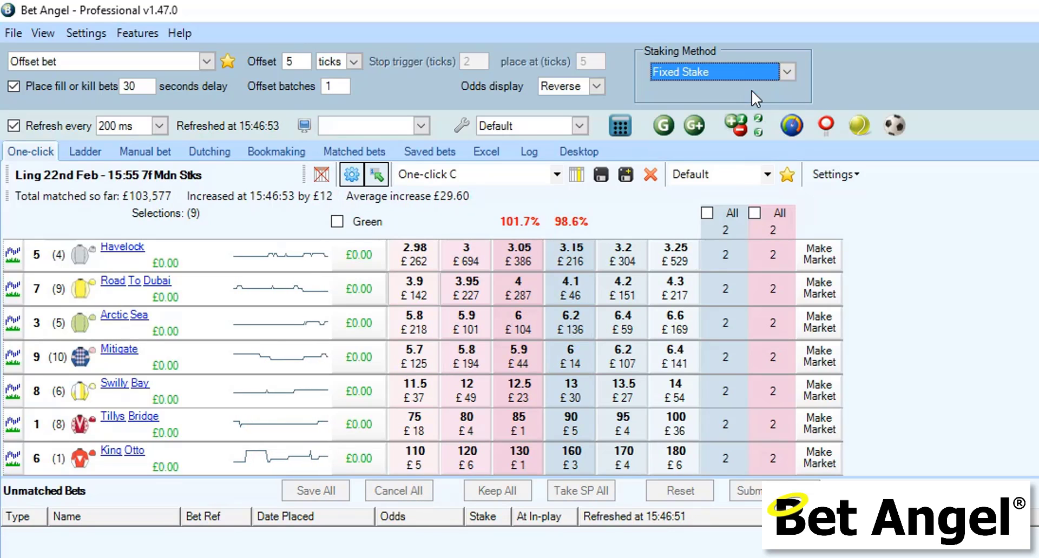
left_click(788, 73)
left_click(740, 143)
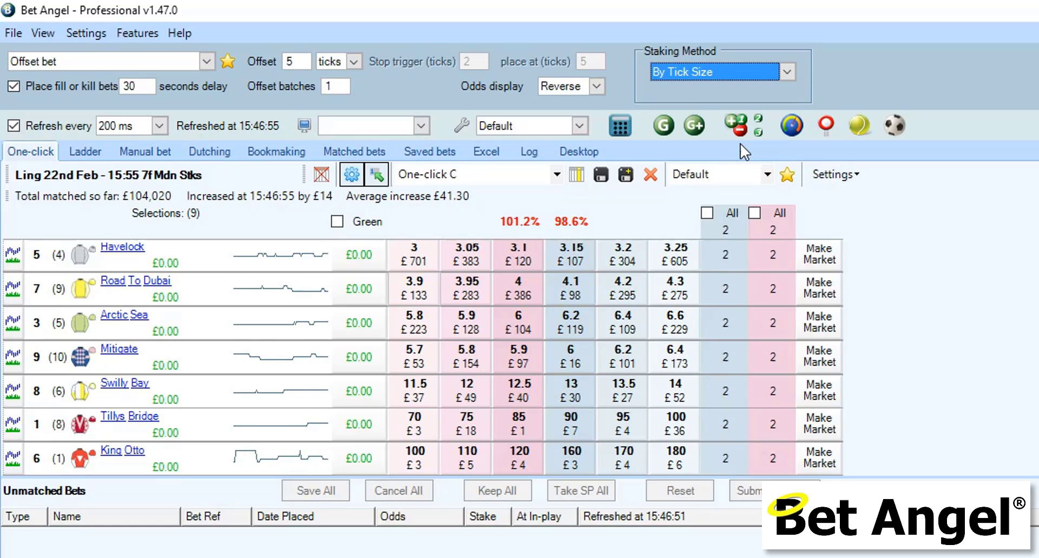
left_click(784, 72)
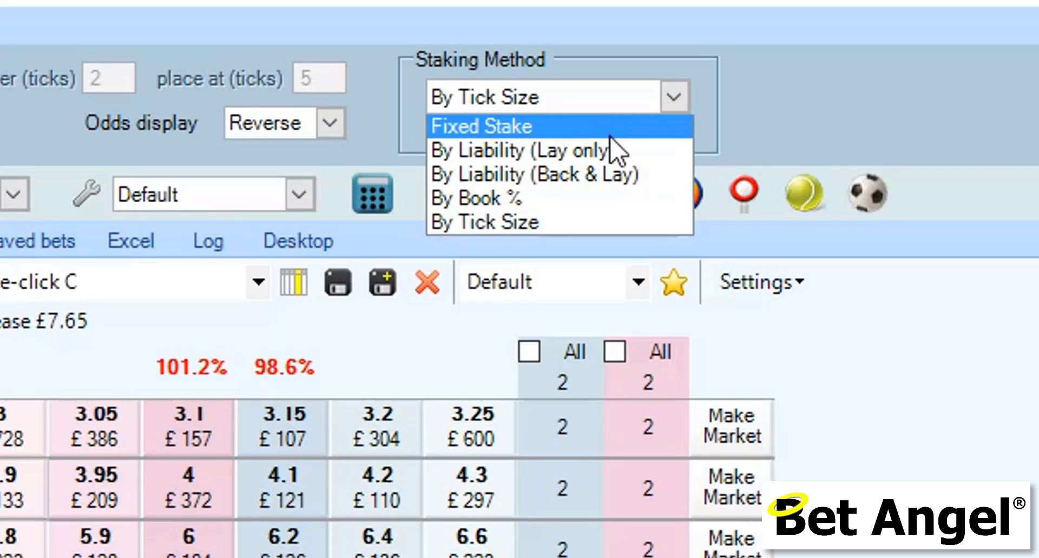
left_click(882, 132)
left_click(629, 99)
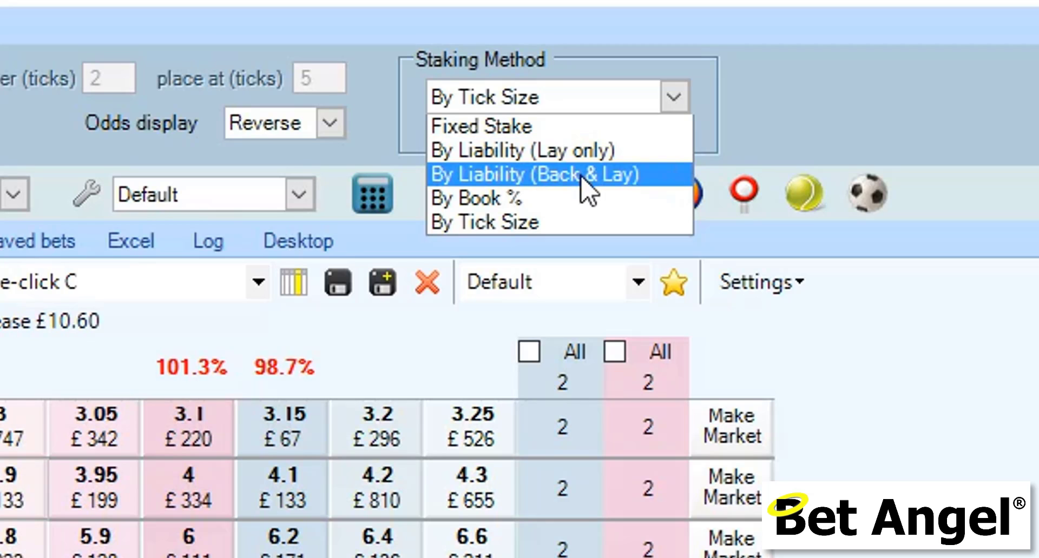
key("Escape")
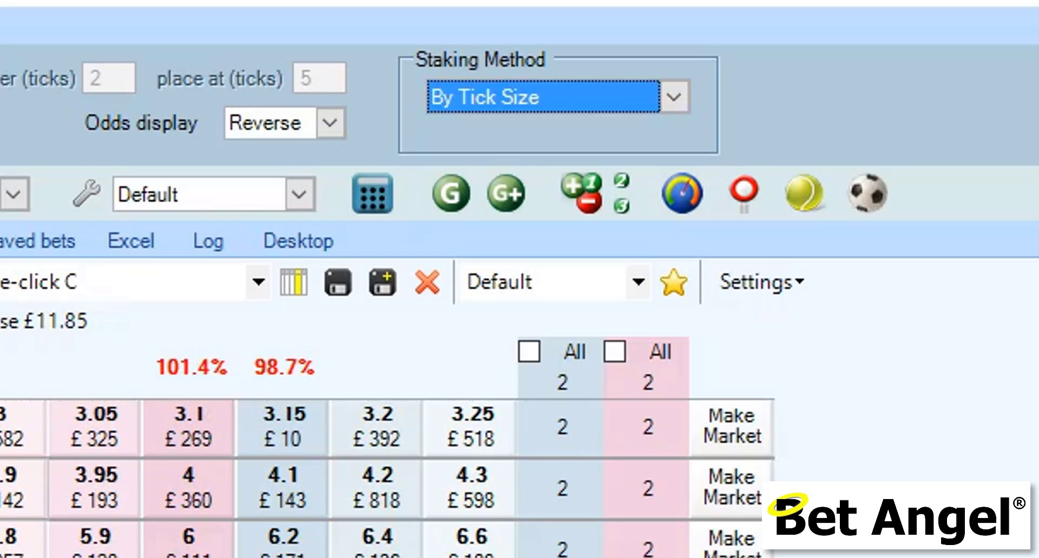
Return to the ladder, set staking to By Liability (Back & Lay), and set the first stake preset to 100
left_click(1, 241)
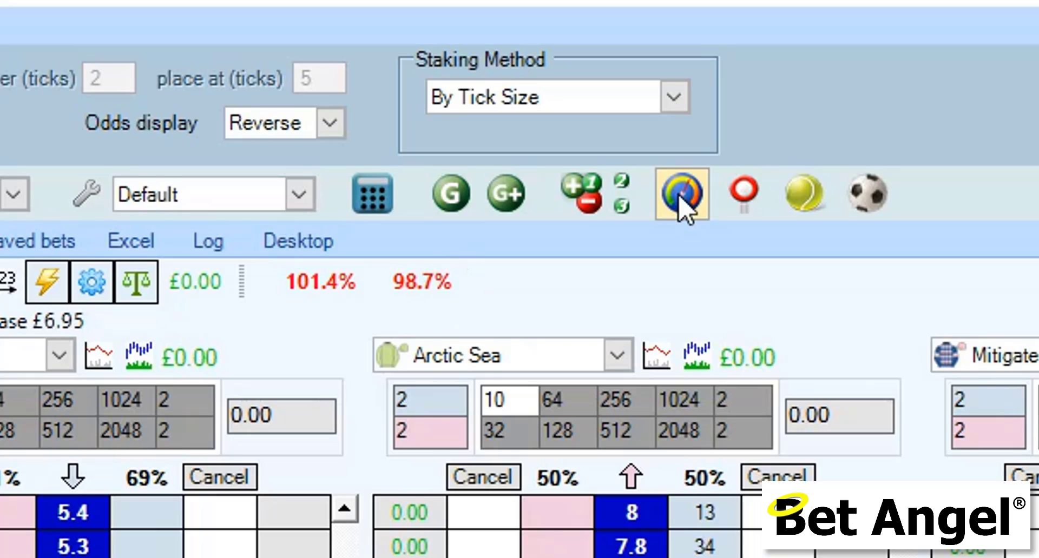
left_click(675, 98)
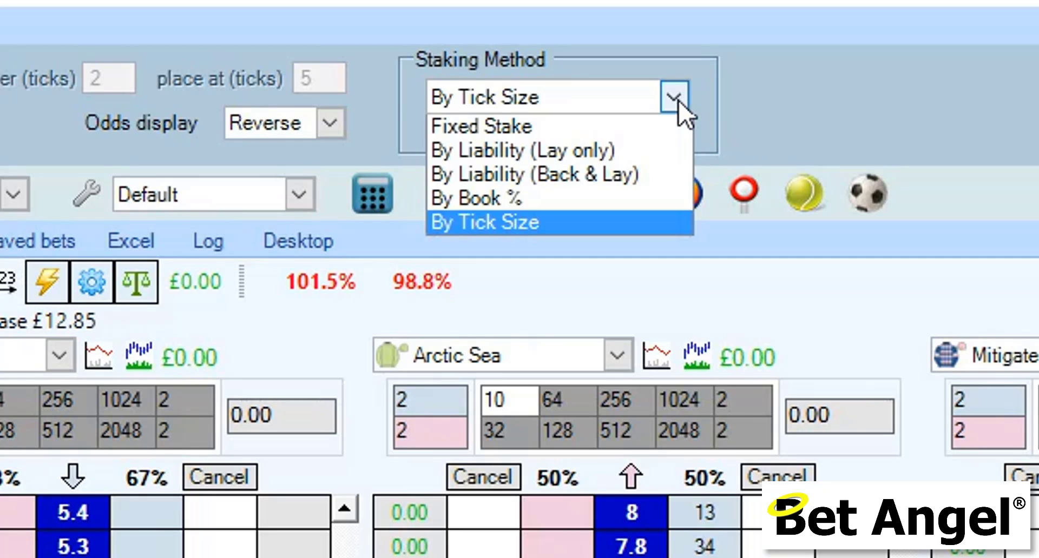
left_click(631, 175)
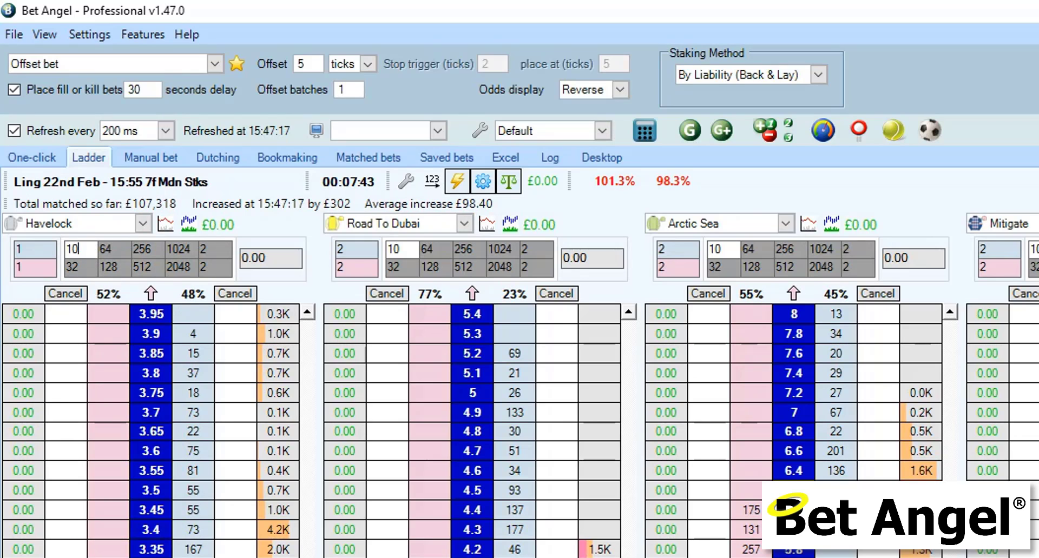
type("0")
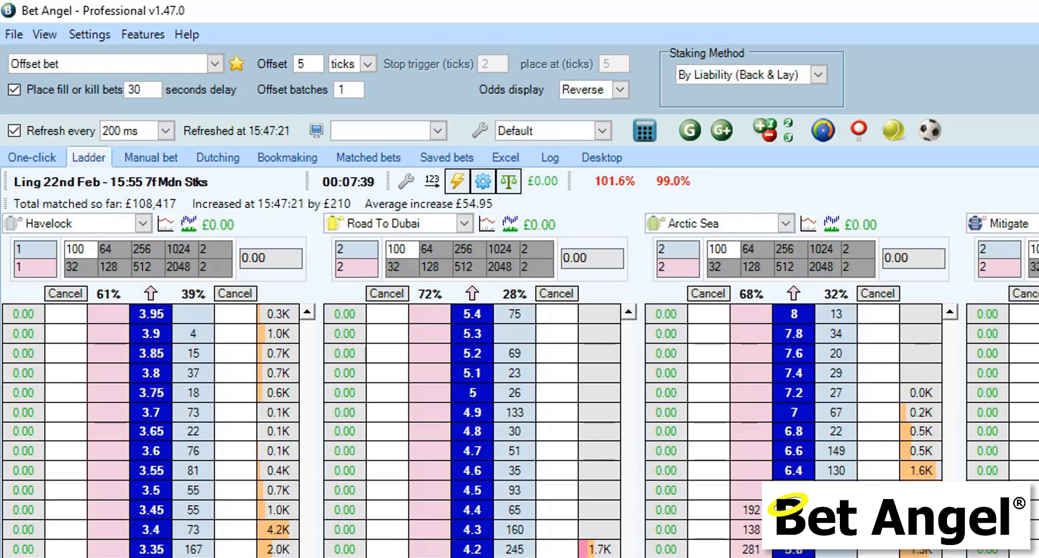
Place lay bets on Havelock at 2.92, 2.84, 2.88 and 2.96 using the 100 liability
left_click(62, 420)
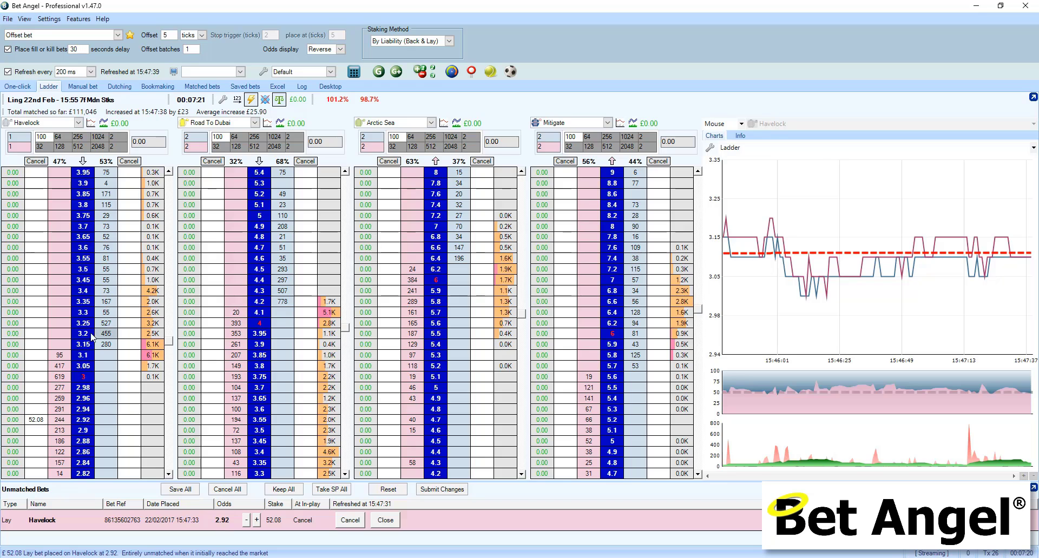
left_click(61, 463)
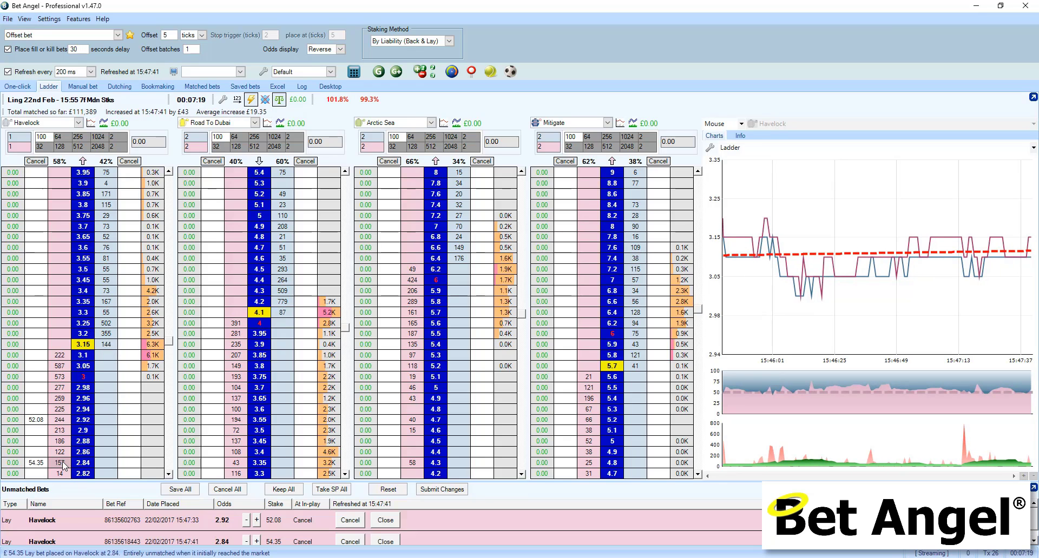
left_click(60, 440)
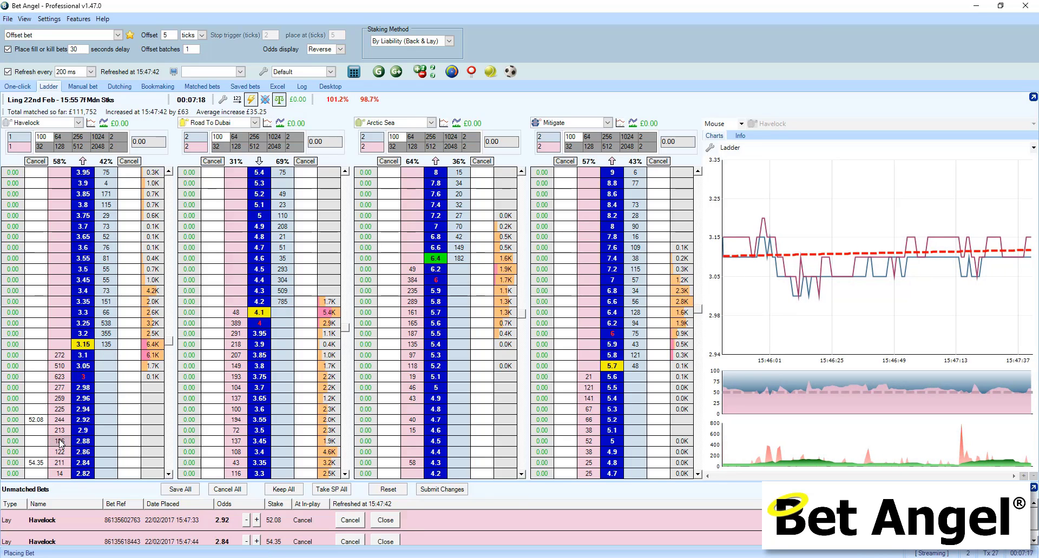
left_click(62, 401)
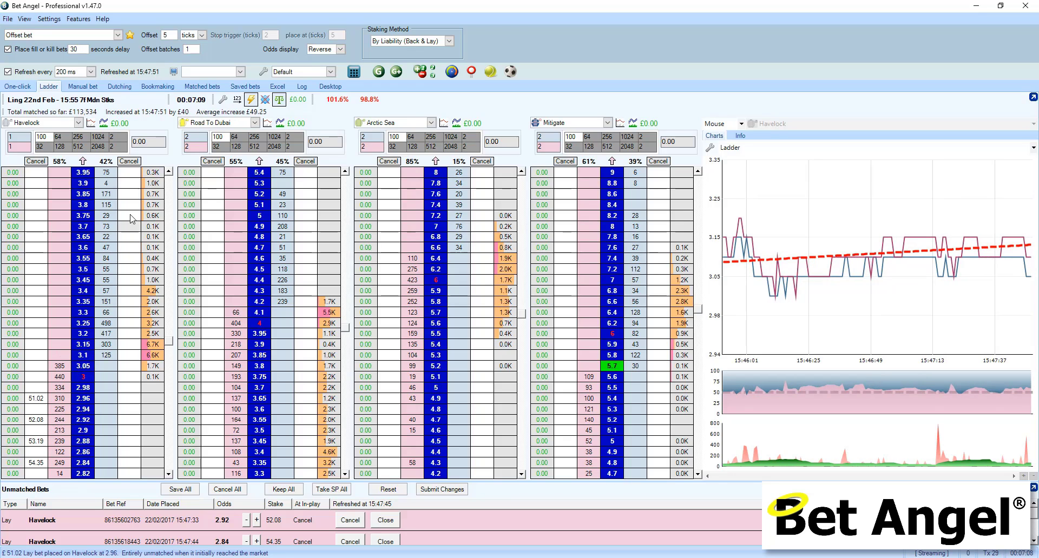
Place back bets on Havelock at 3.75, 3.7 and 3.65 using the 100 liability
left_click(106, 217)
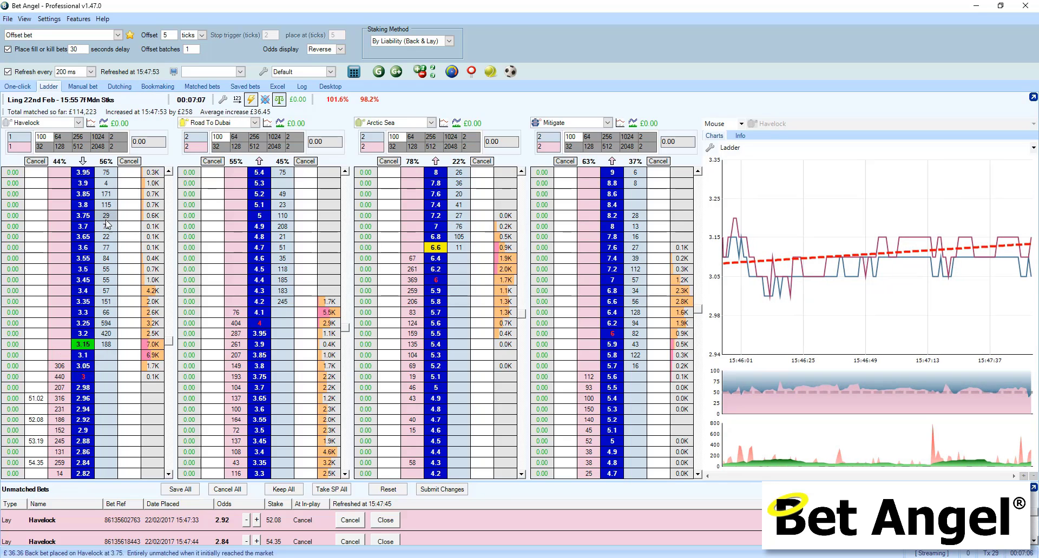
left_click(106, 225)
left_click(106, 236)
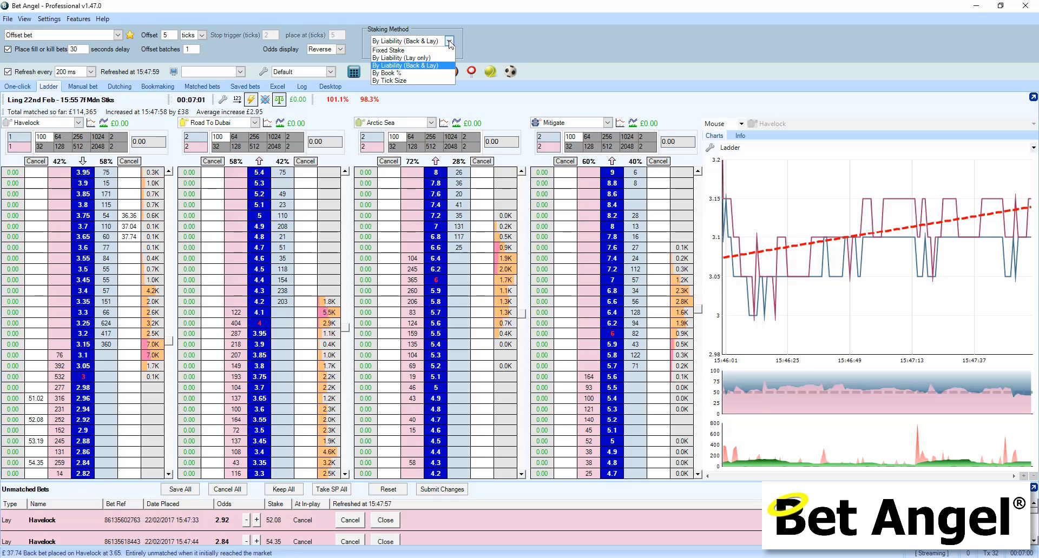
Set the staking method to By Liability (Lay only)
left_click(401, 57)
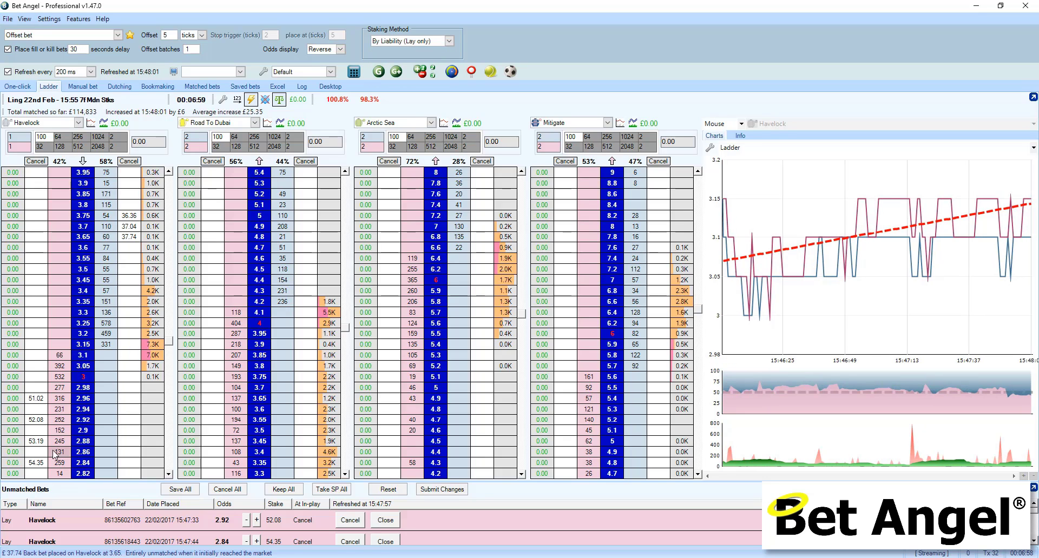
Cancel Havelock's unmatched bets and place a lay bet at 2.92 and a back bet at 3.65 using the 100 preset
left_click(46, 163)
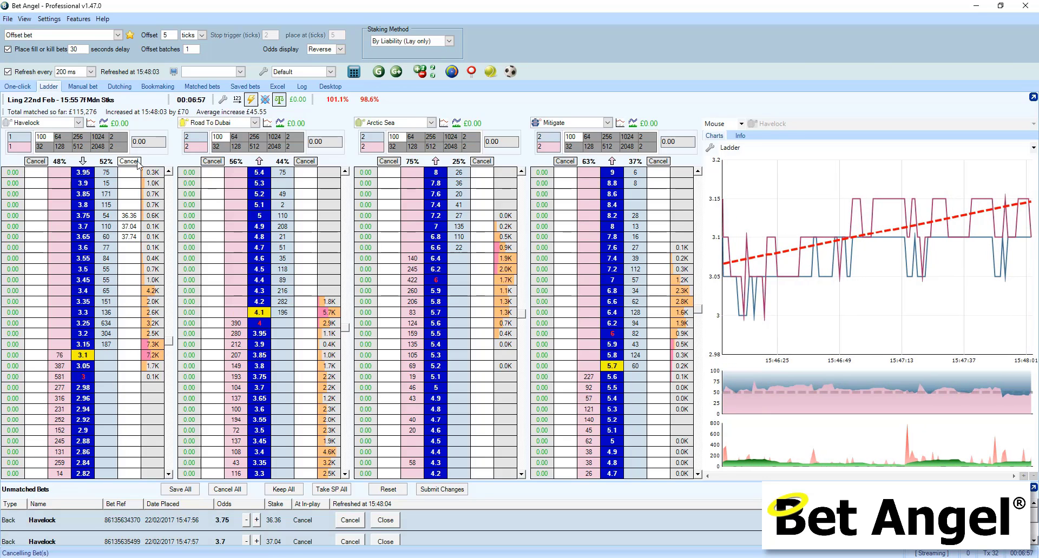
left_click(58, 420)
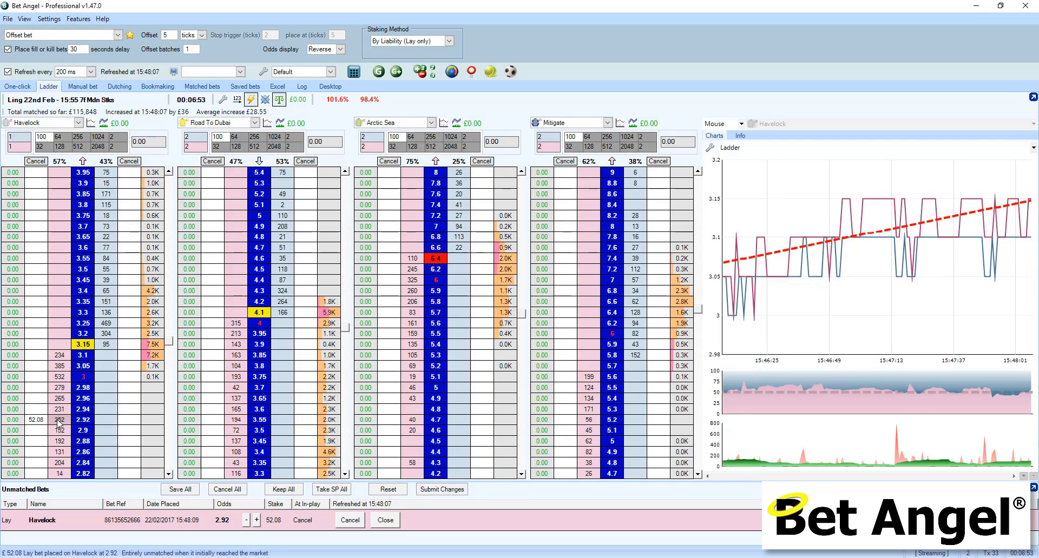
left_click(106, 237)
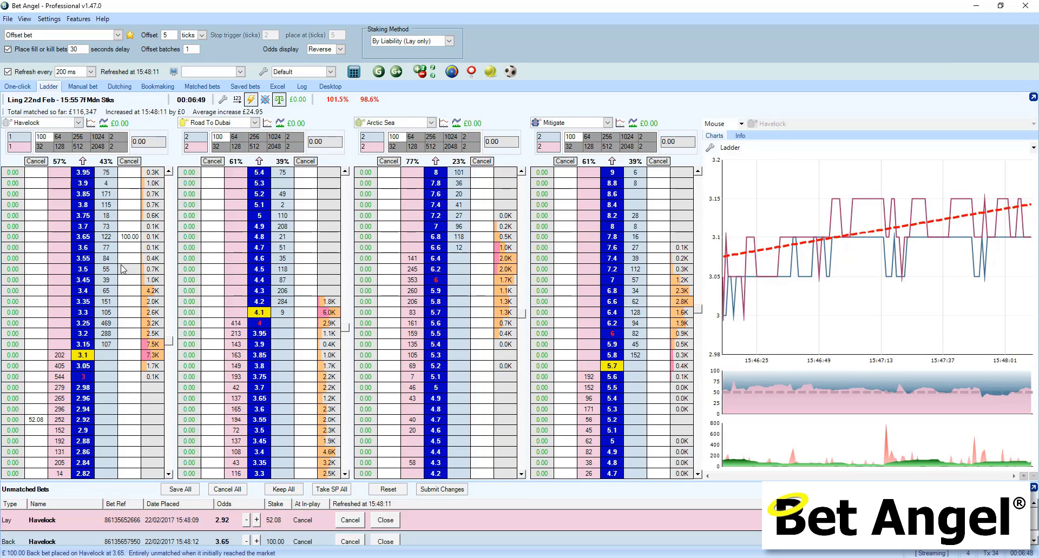
Set the staking method to By Liability (Back & Lay) and cancel Havelock's unmatched bets
left_click(397, 42)
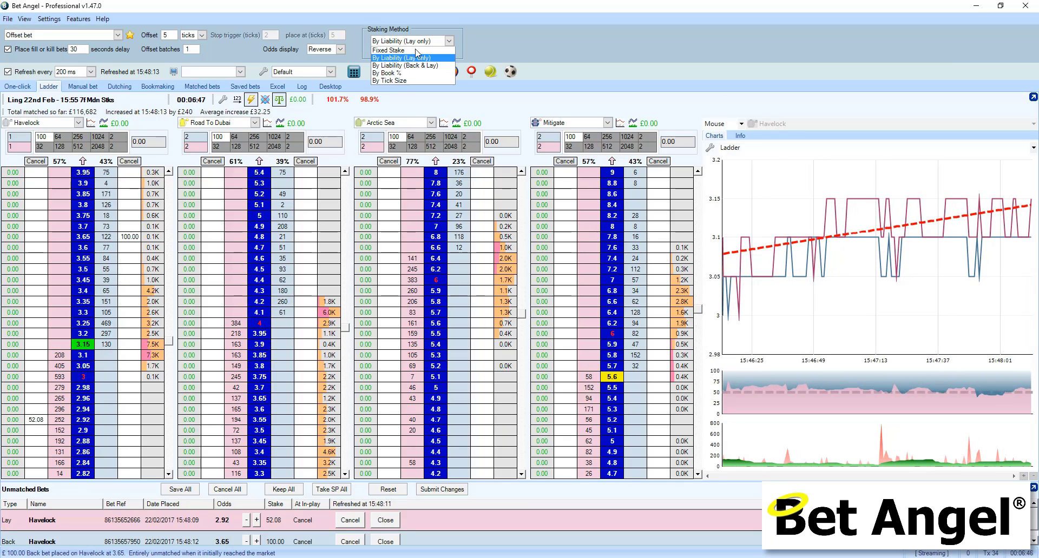
left_click(411, 66)
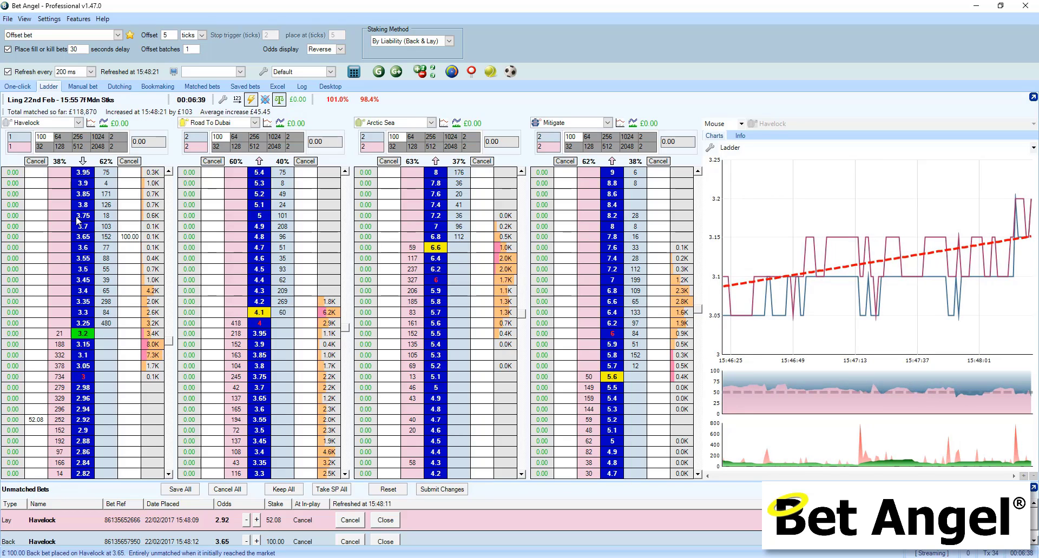
left_click(38, 420)
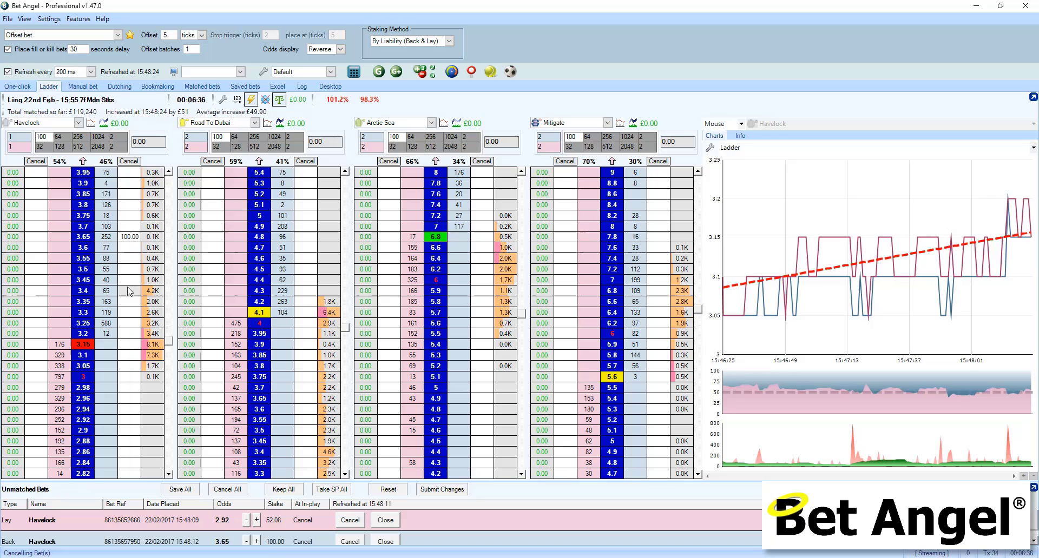
Set staking to By Book % and place Havelock back bets at 3.75, 3.85 and 3.9 and lay bets at 2.94 and 2.88
left_click(448, 41)
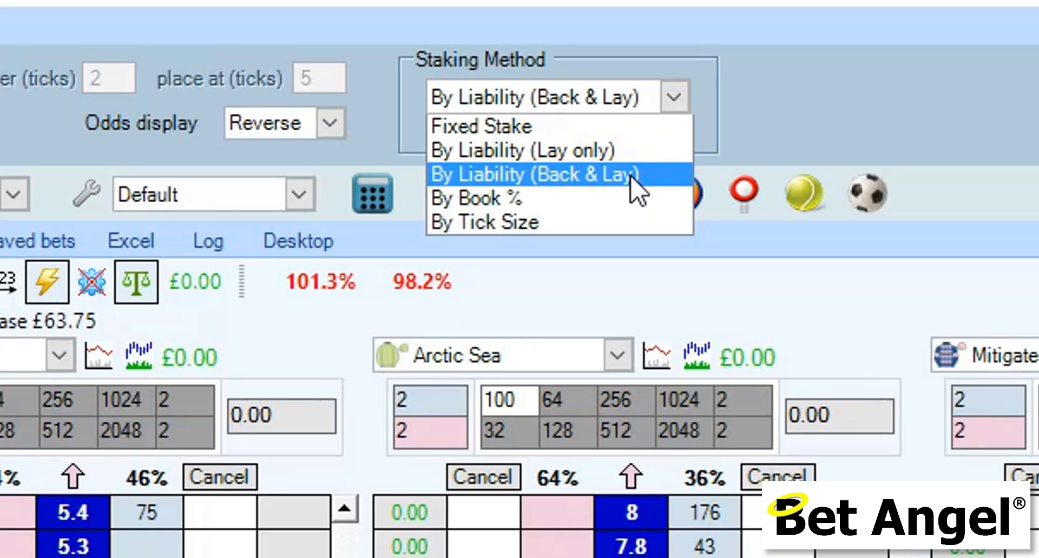
left_click(541, 198)
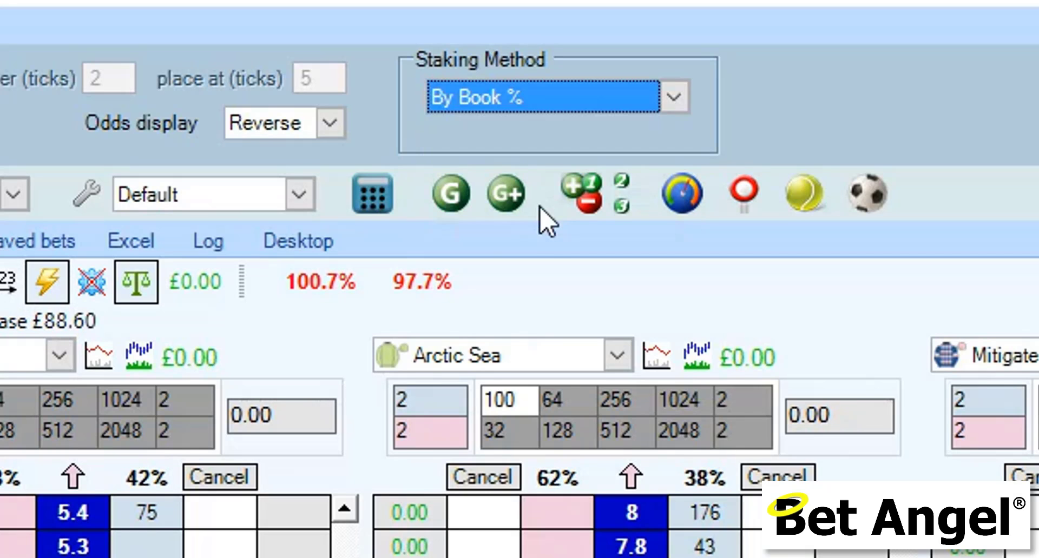
left_click(105, 216)
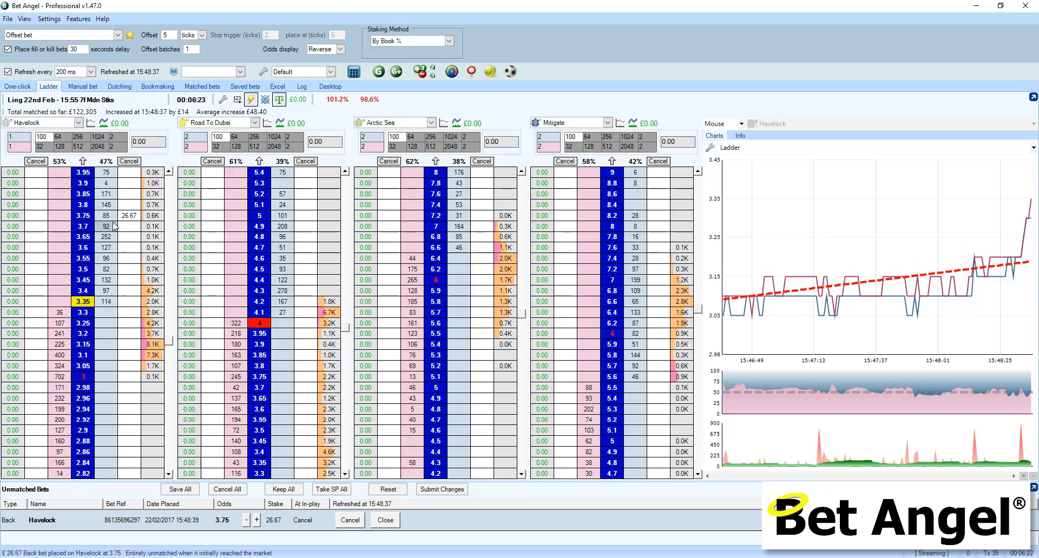
left_click(60, 409)
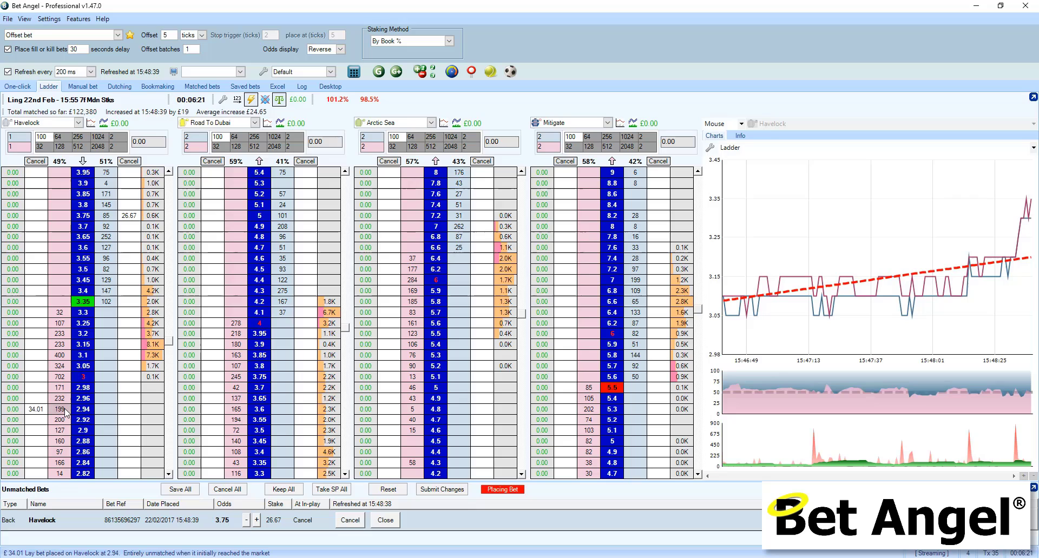
left_click(61, 441)
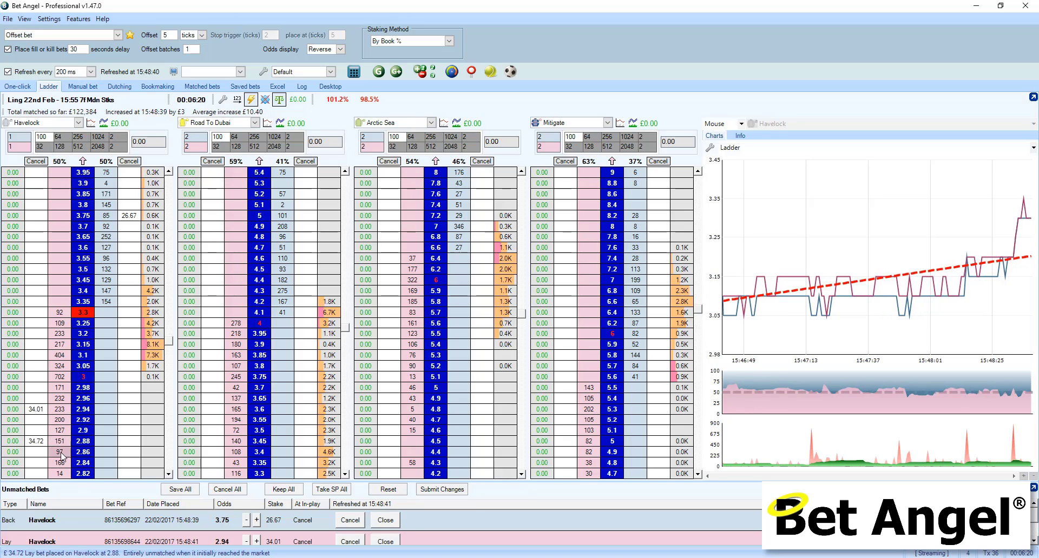
left_click(113, 194)
left_click(113, 183)
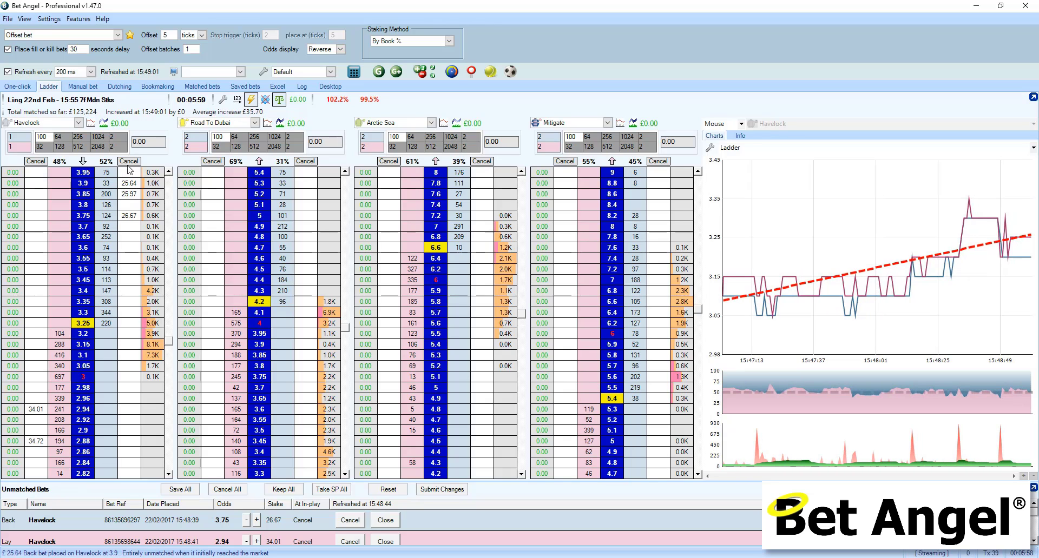
View the One-click screen briefly, return to the ladder and cancel all of Havelock's unmatched back and lay bets
left_click(22, 87)
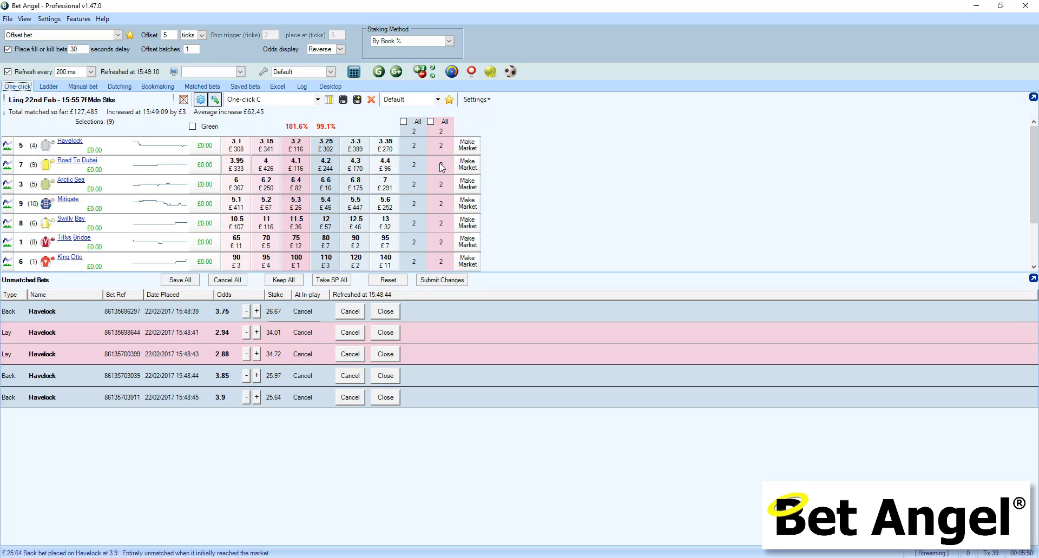
left_click(49, 87)
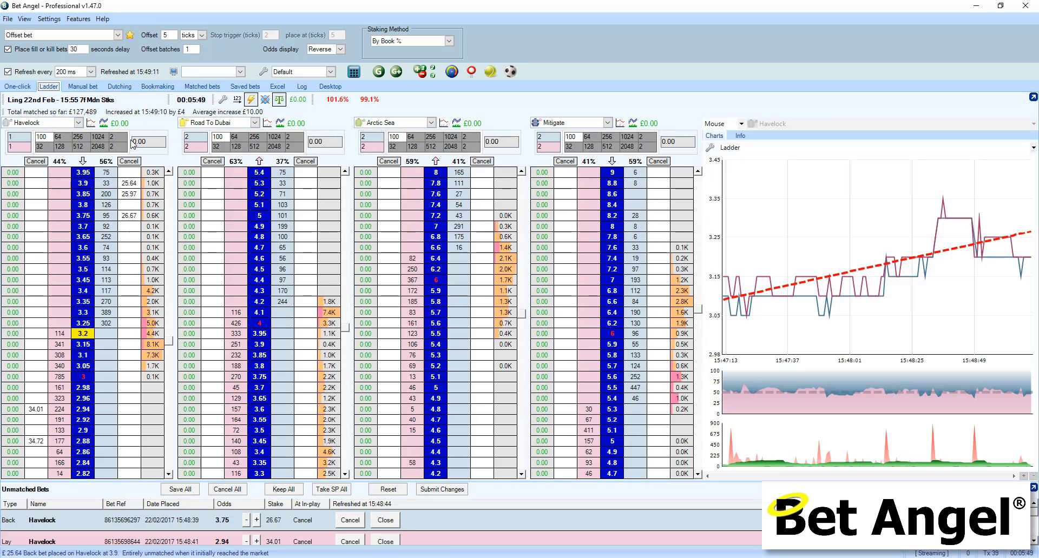
left_click(129, 161)
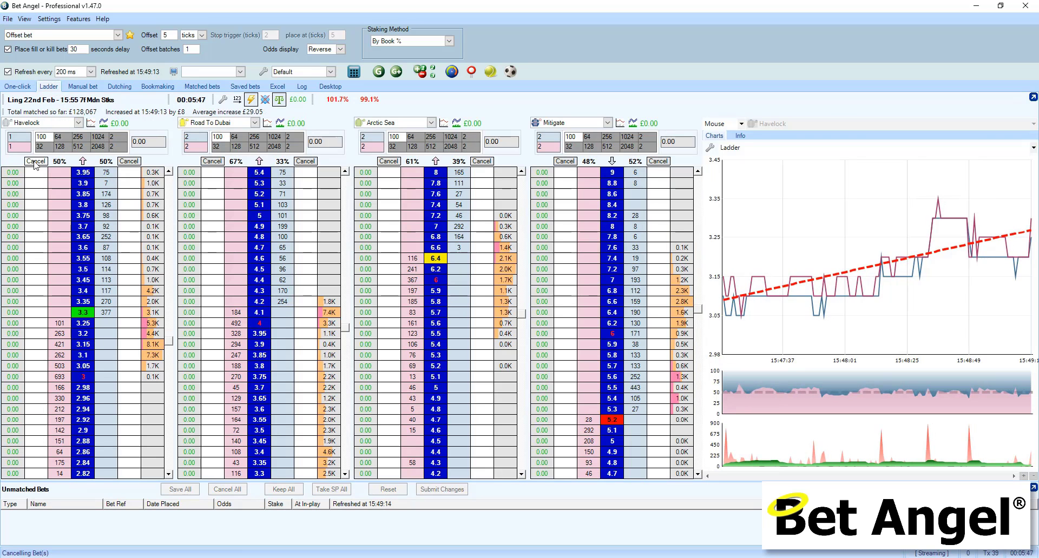
Set the staking method to Fixed Stake and review the other available staking methods
left_click(448, 41)
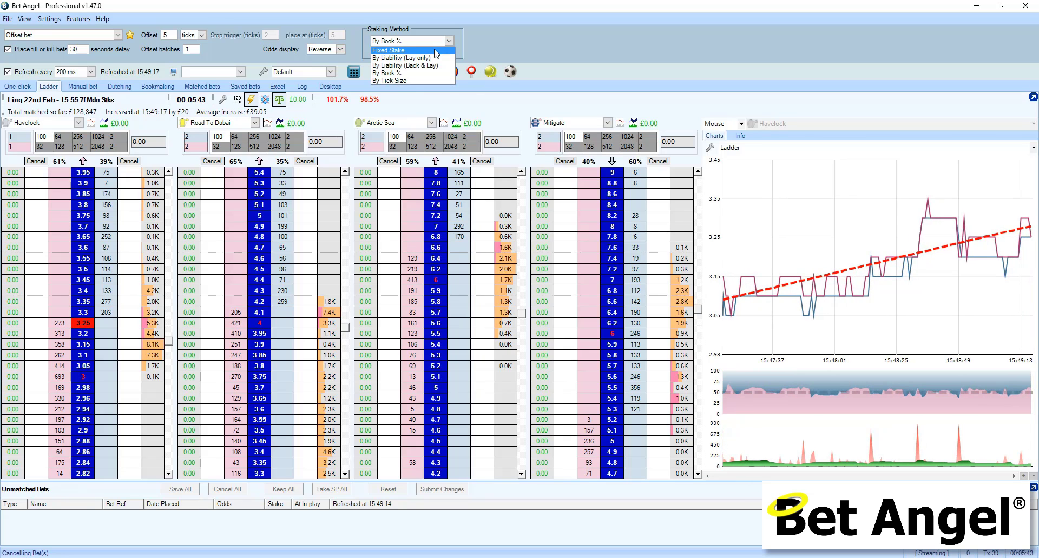
left_click(435, 50)
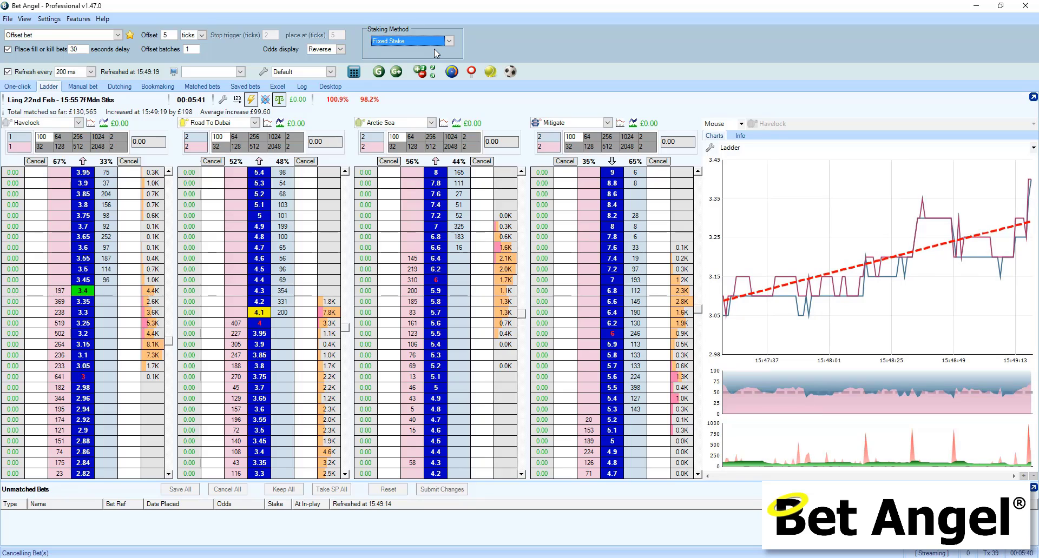
left_click(448, 41)
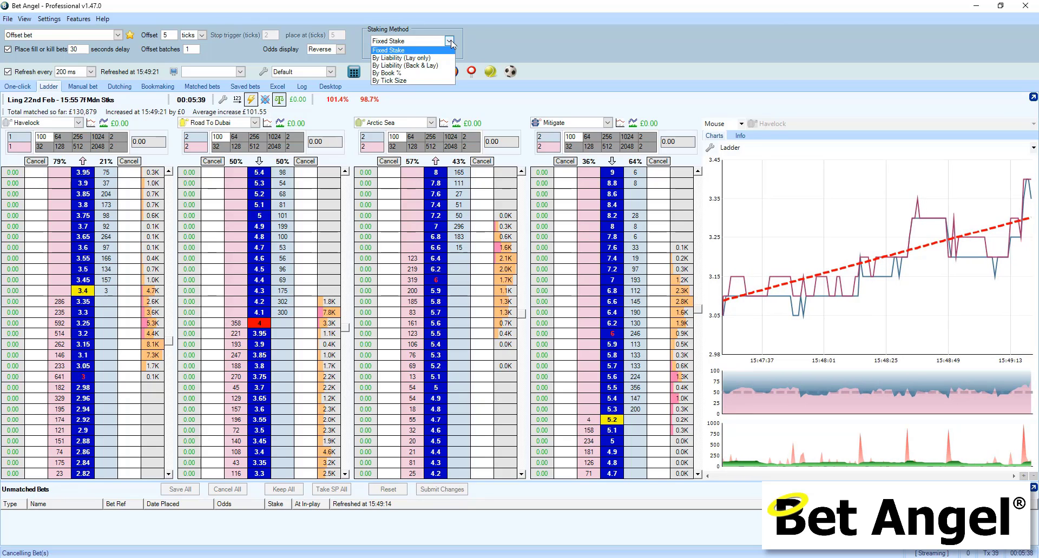
left_click(500, 42)
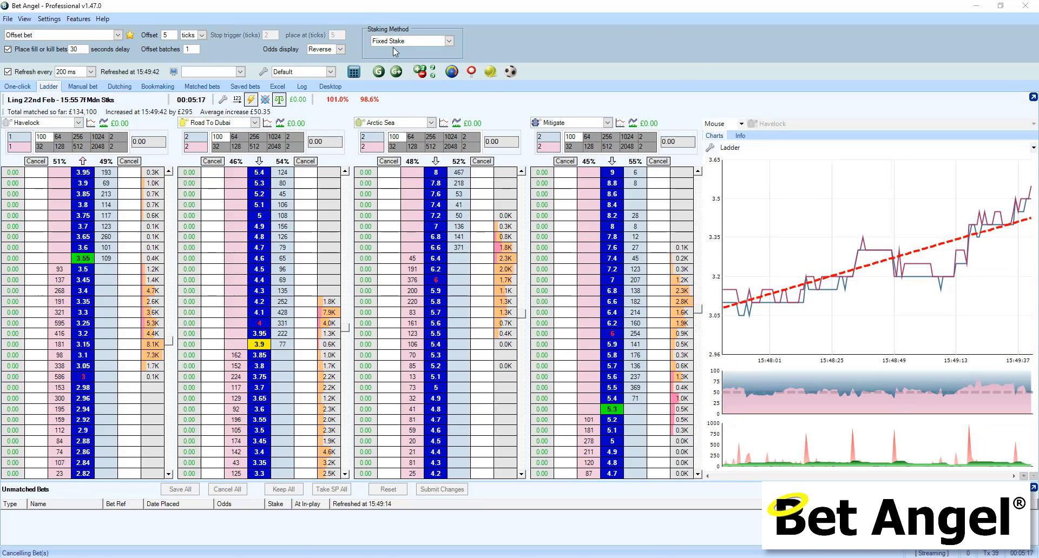
Compare Auto stake (legacy) with Price based staking in the staking settings, and save with Price based staking selected
left_click(264, 73)
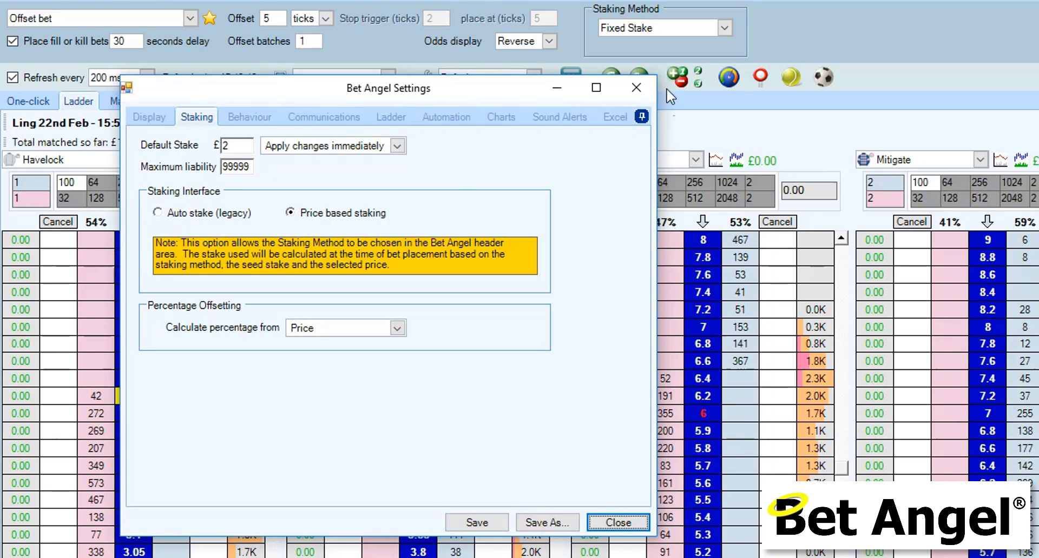
left_click(636, 87)
left_click(425, 78)
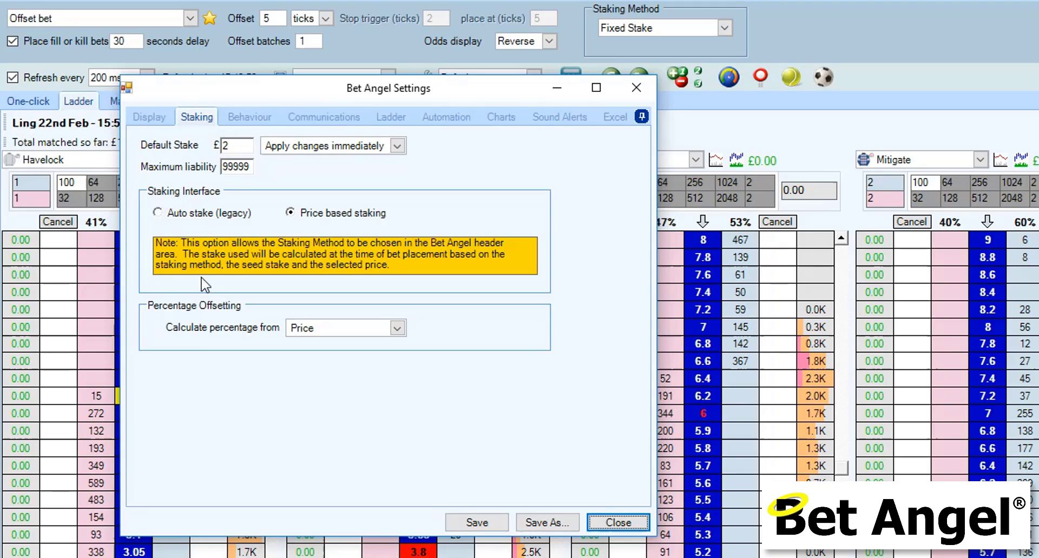
left_click(157, 212)
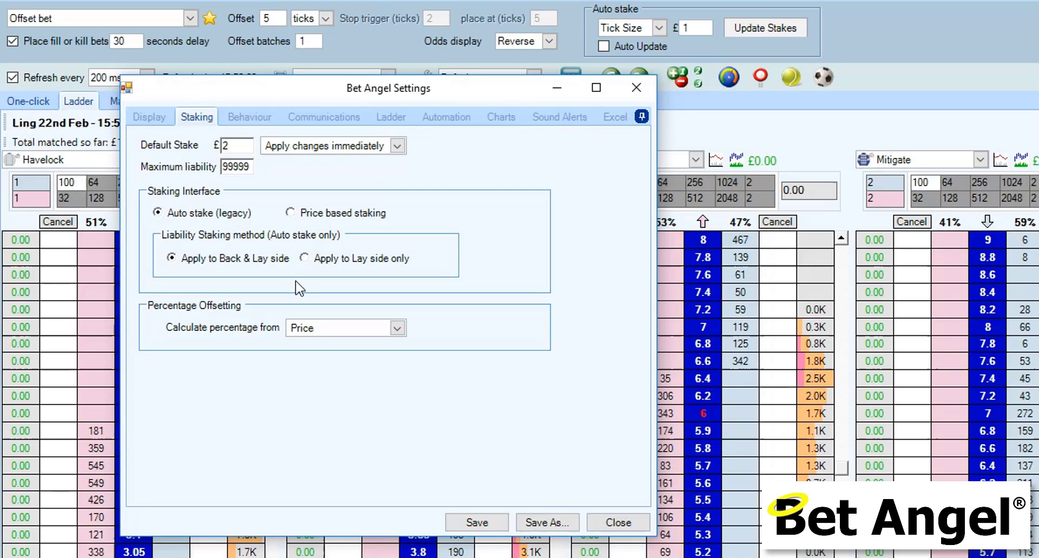
left_click(291, 212)
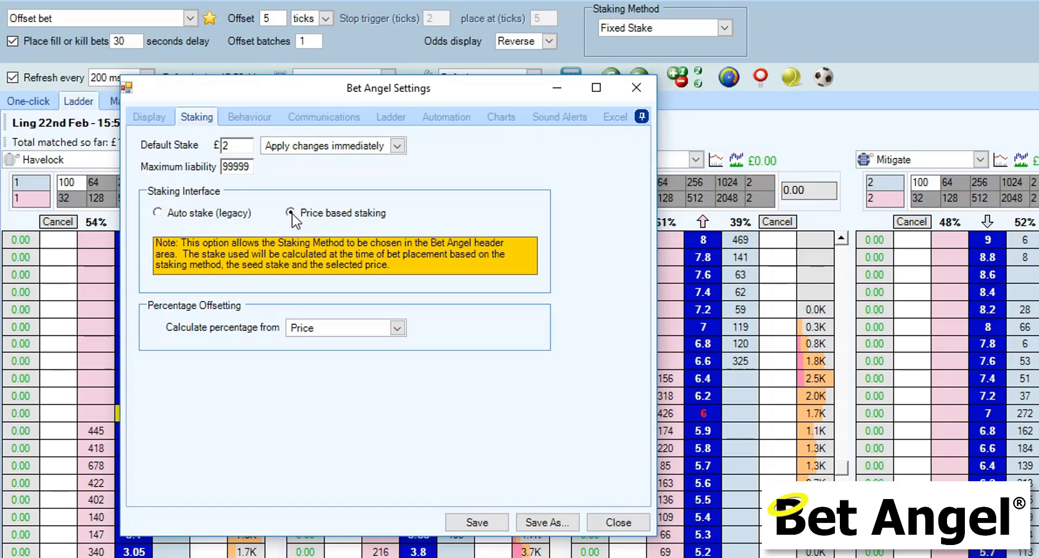
left_click(186, 214)
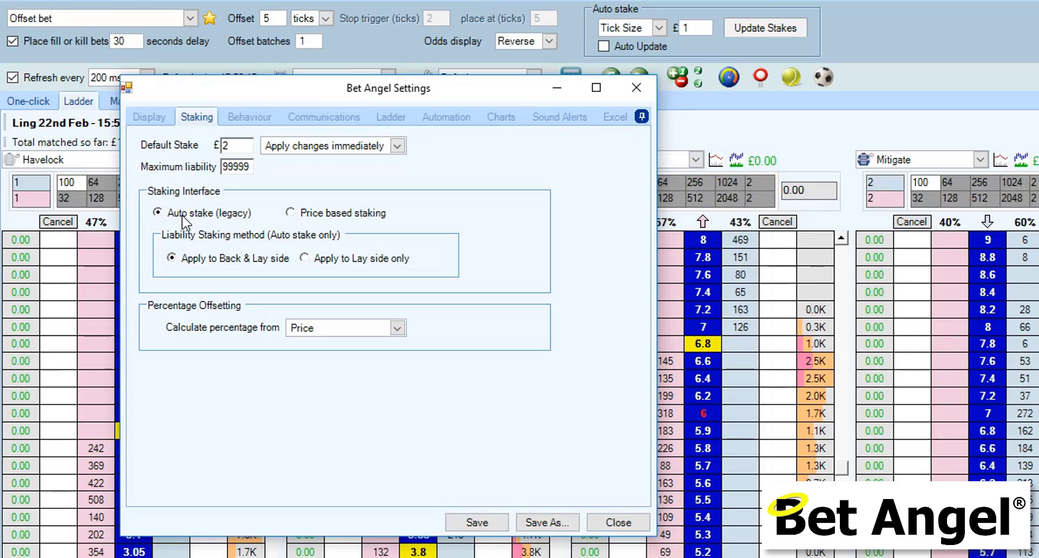
left_click(326, 216)
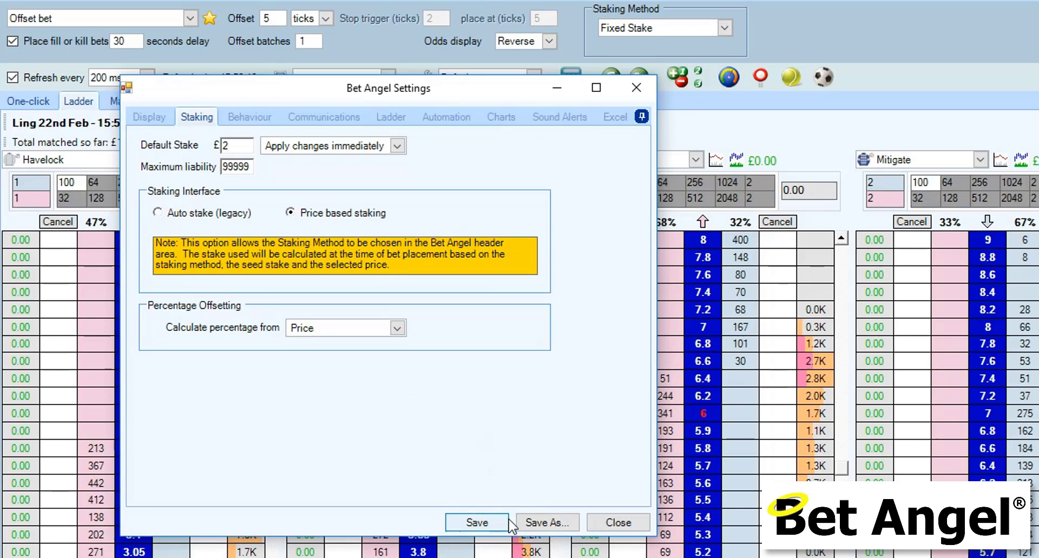
left_click(476, 523)
left_click(618, 523)
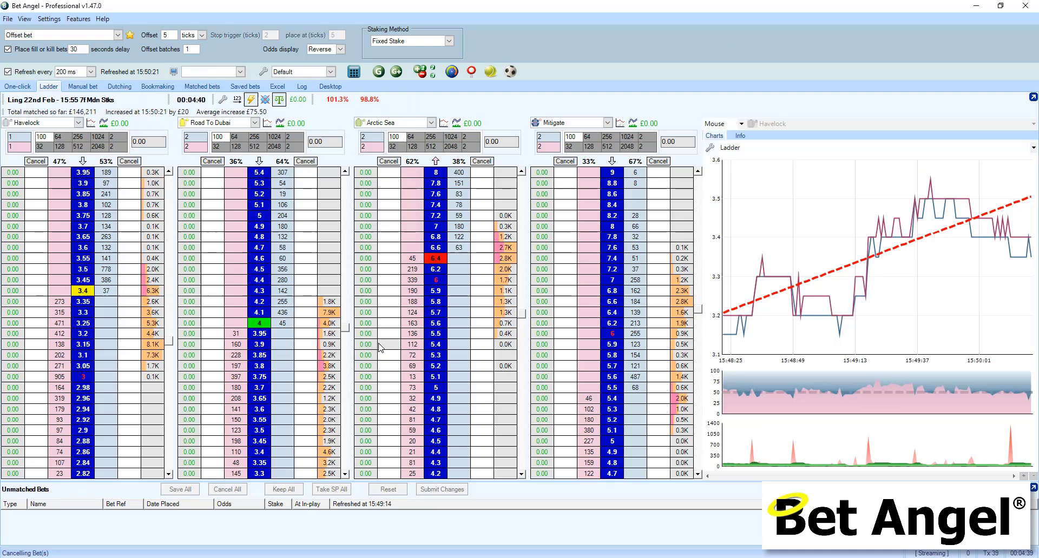
Set the offset to 1 tick and enable global settings for ladder bets, checking the same option on the One-click screen
mouse_move(258, 183)
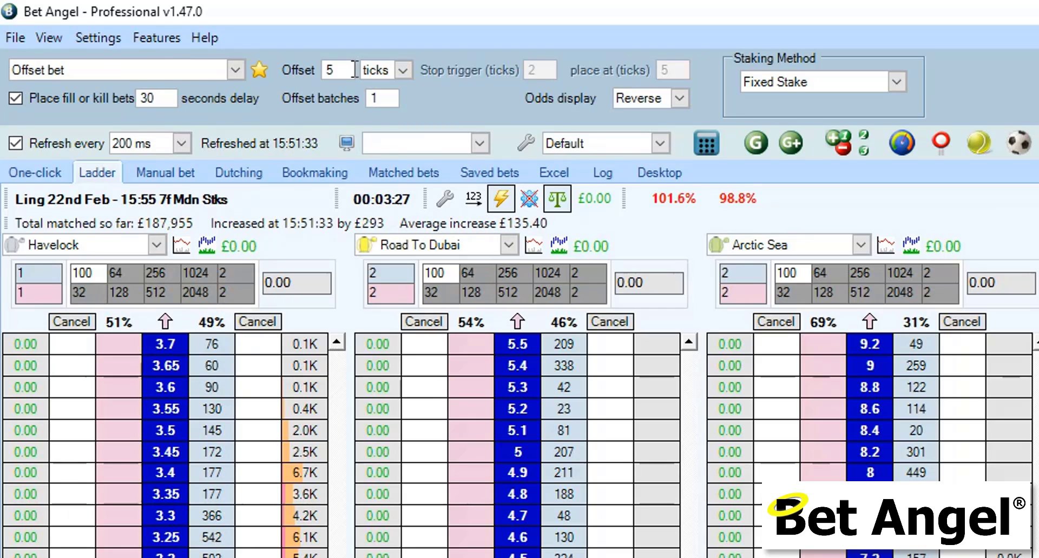
double_click(331, 70)
type("1")
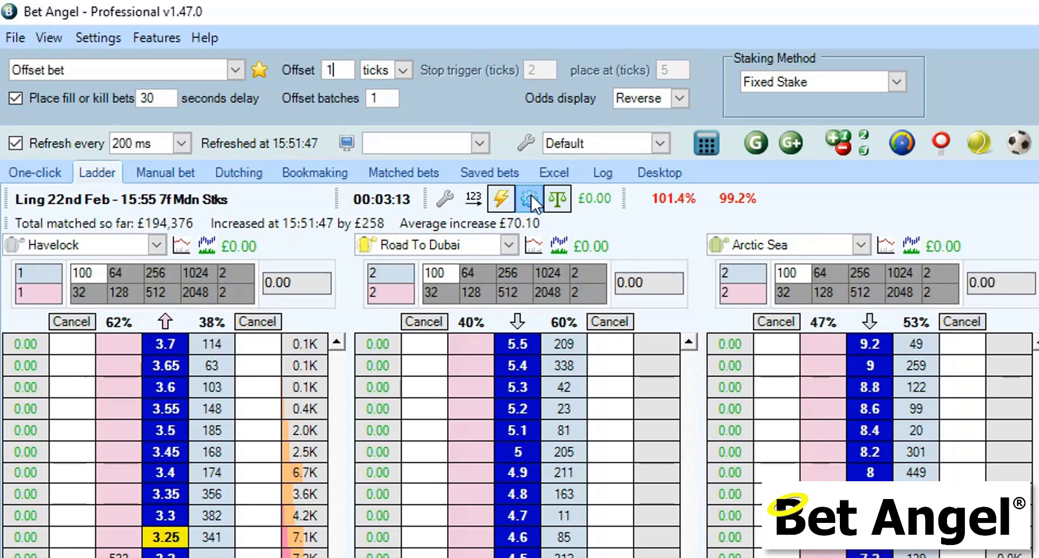
left_click(46, 172)
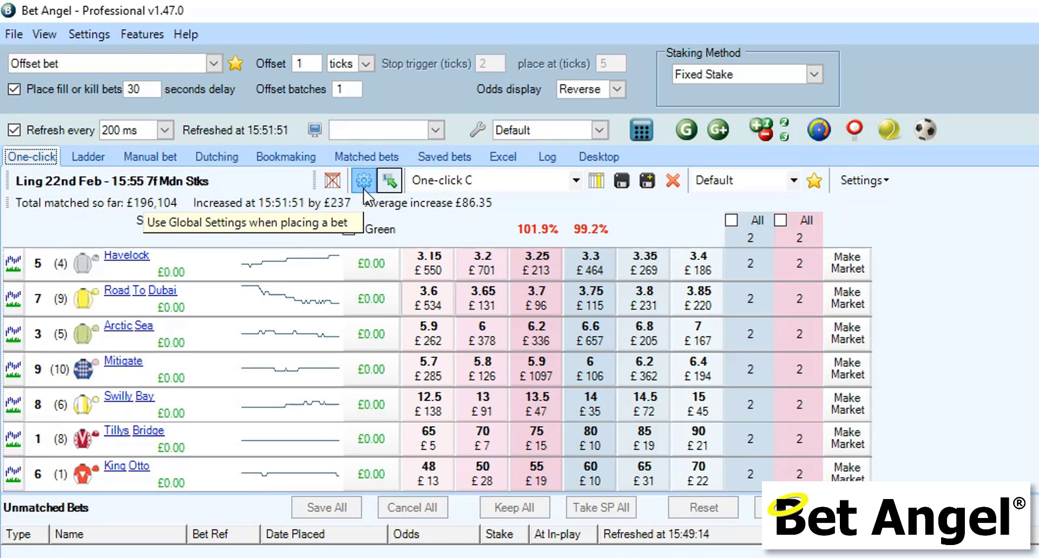
left_click(100, 161)
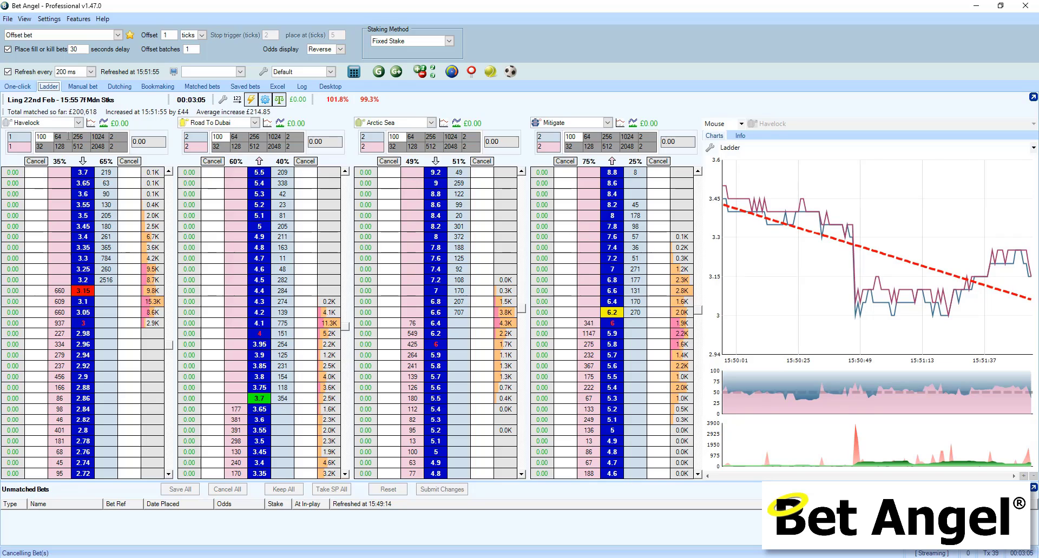
Set the first stake preset to 10 and place a lay bet on Havelock at 2.98
left_click(38, 137)
type("10")
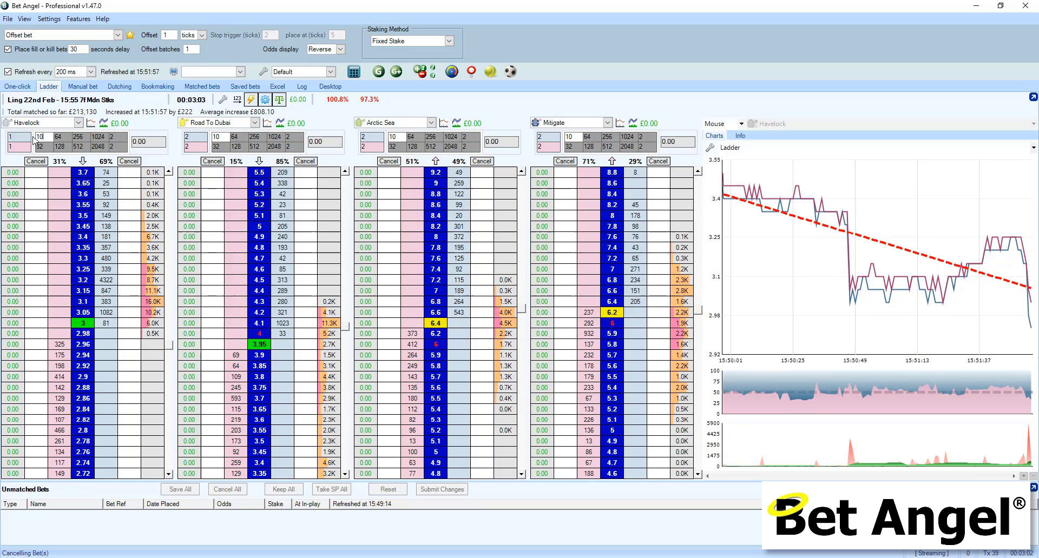
left_click(67, 333)
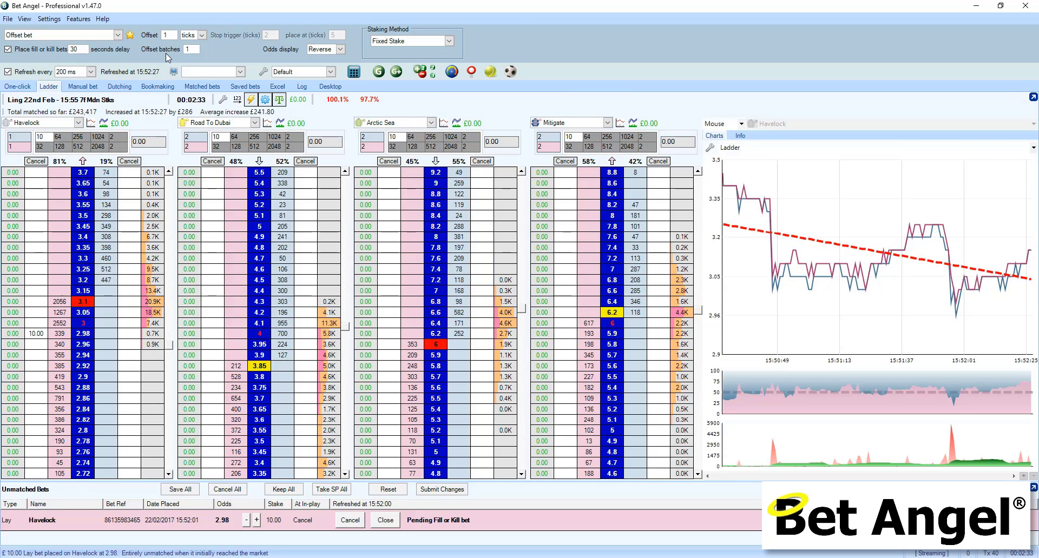
Switch the offset unit to % and compare Price - 1.0 with Price as the percentage offsetting basis, leaving Price selected
left_click(202, 35)
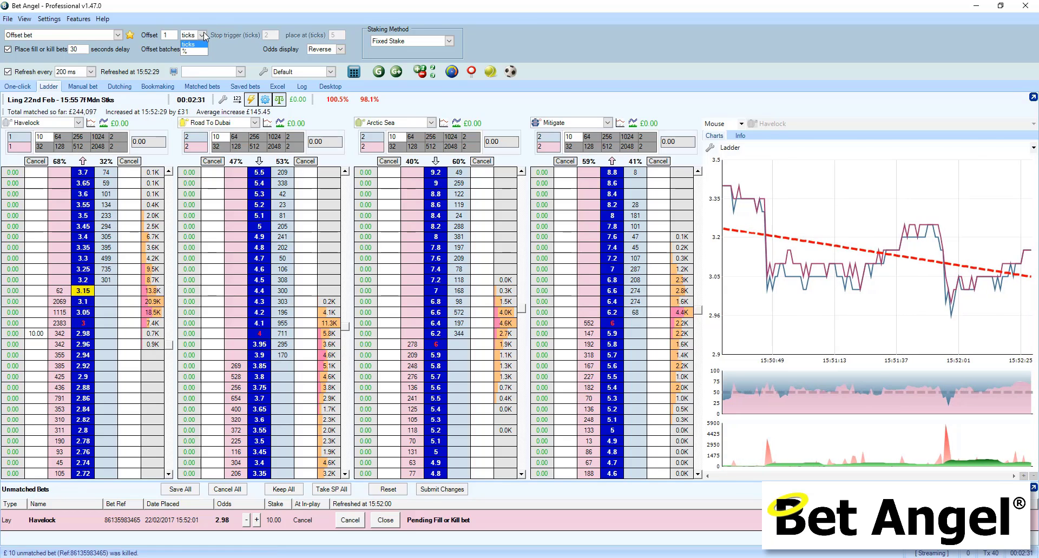
left_click(195, 51)
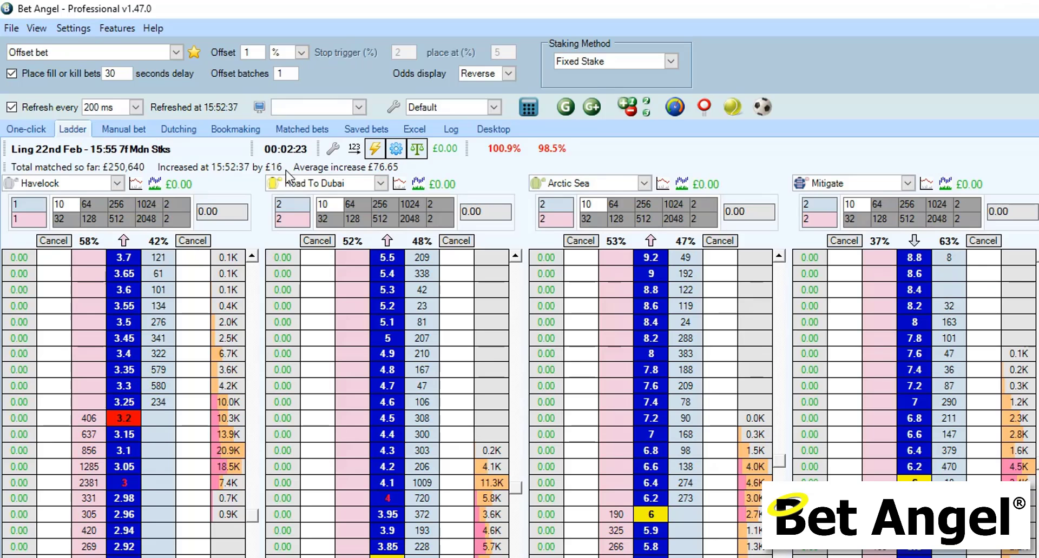
left_click(393, 108)
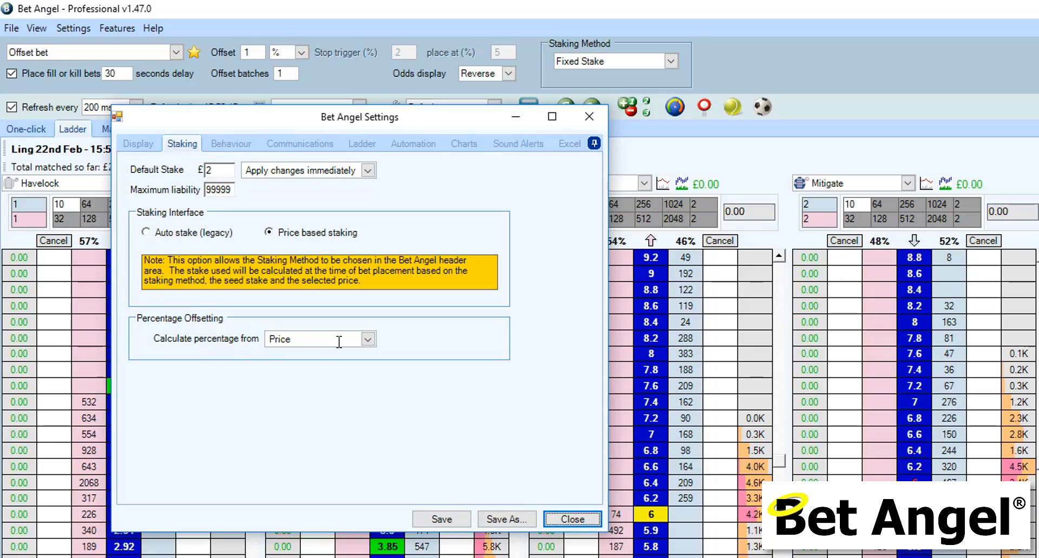
left_click(367, 340)
left_click(356, 362)
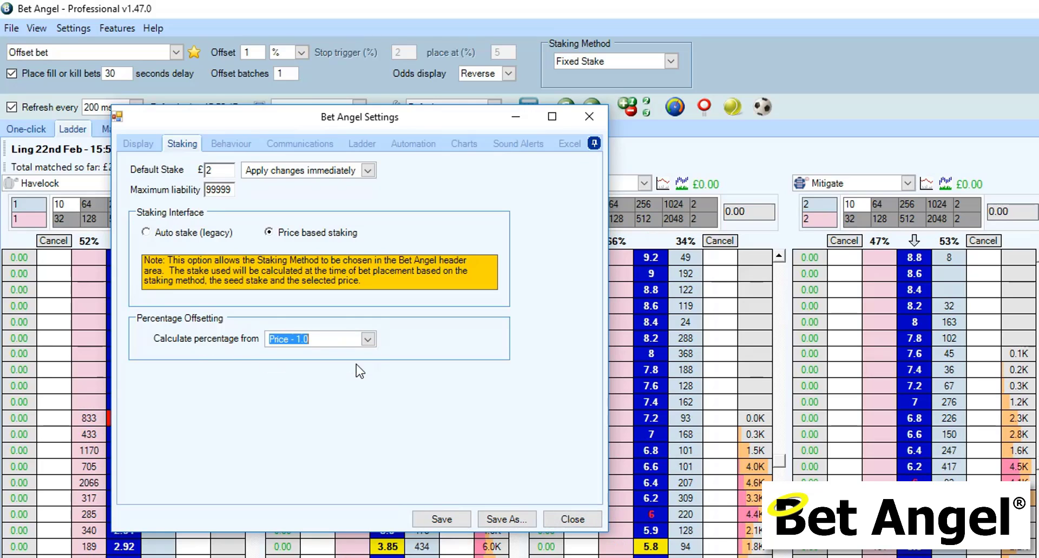
left_click(367, 340)
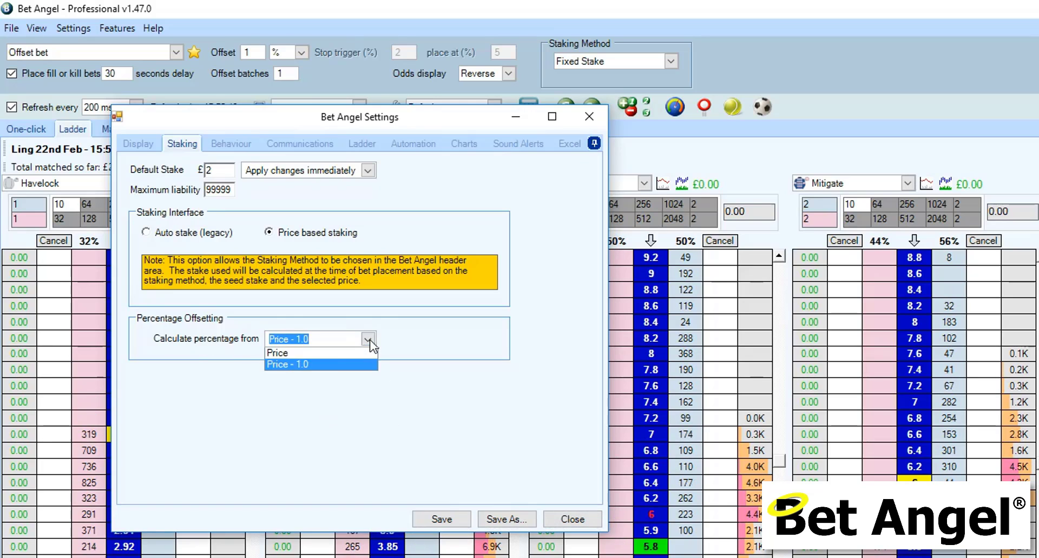
left_click(337, 354)
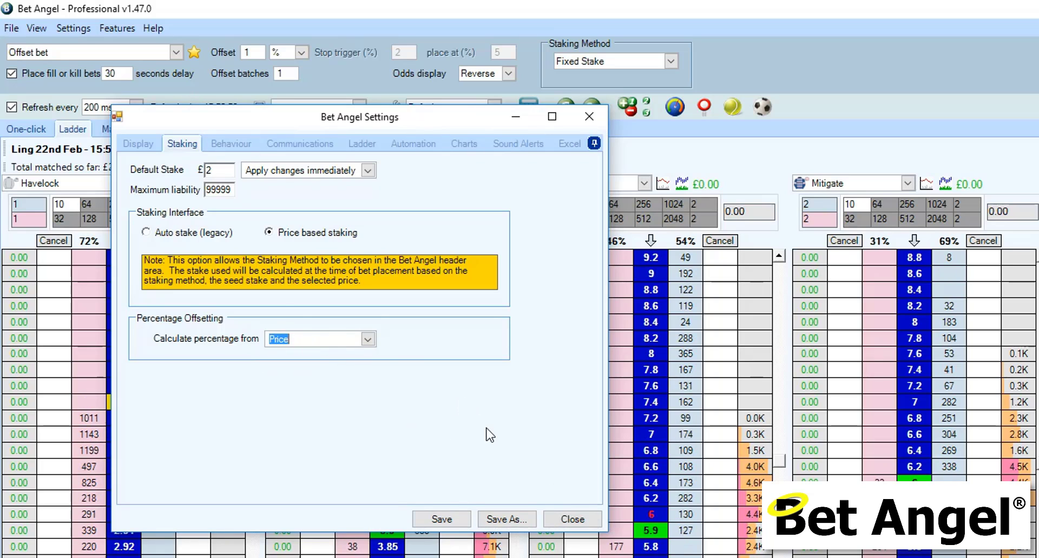
left_click(573, 518)
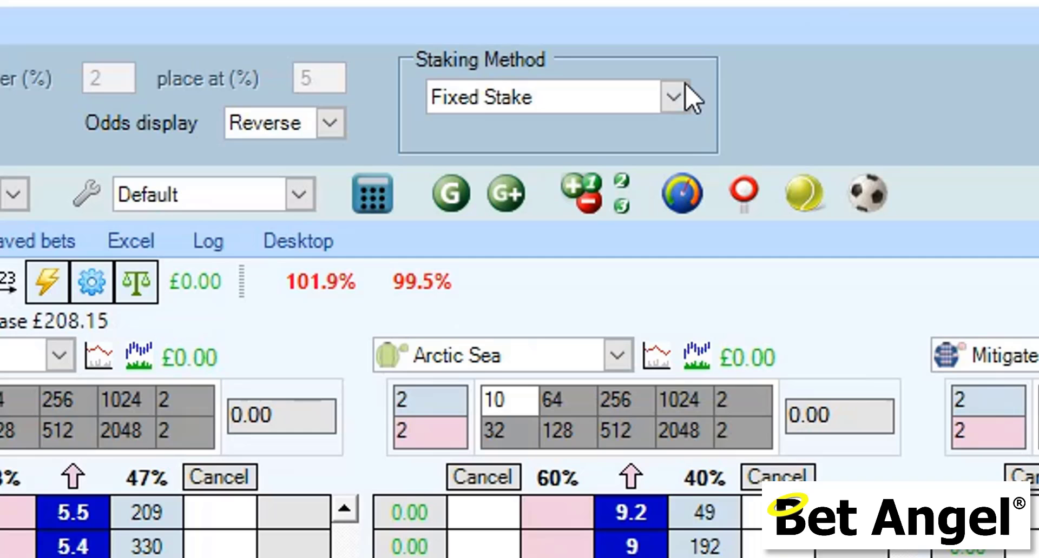
Set the staking method to By Book % and review the other staking methods
left_click(451, 41)
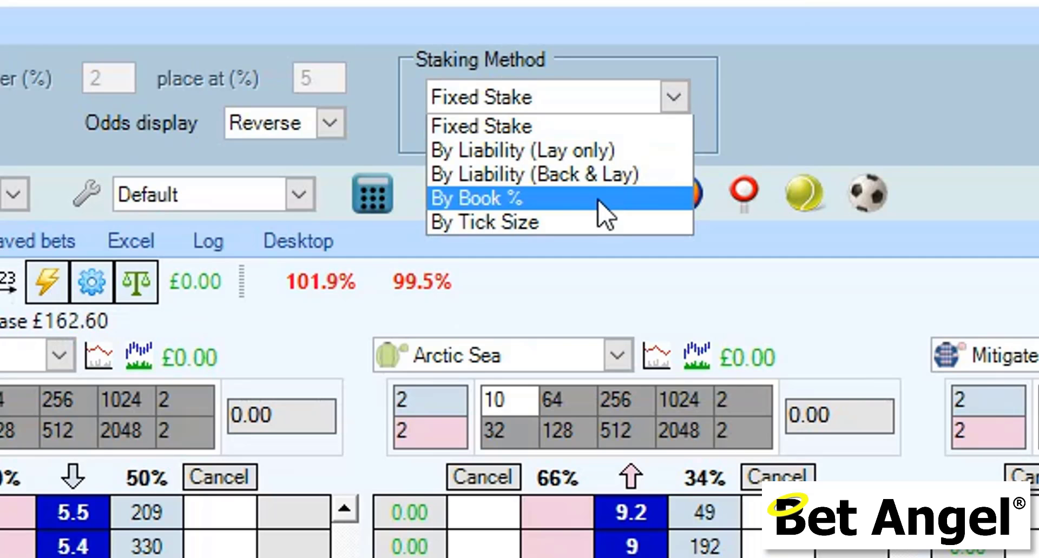
left_click(598, 199)
left_click(674, 98)
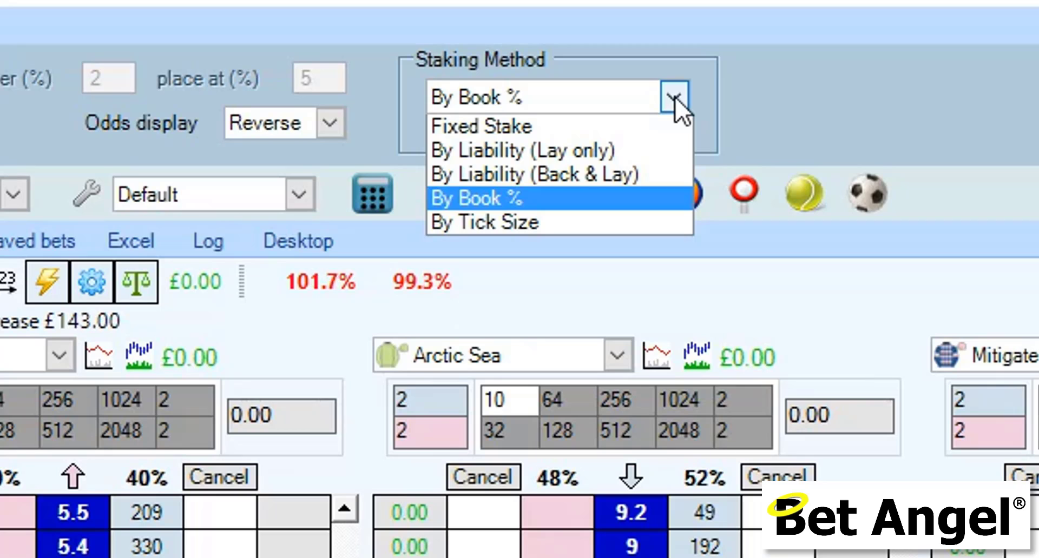
left_click(865, 70)
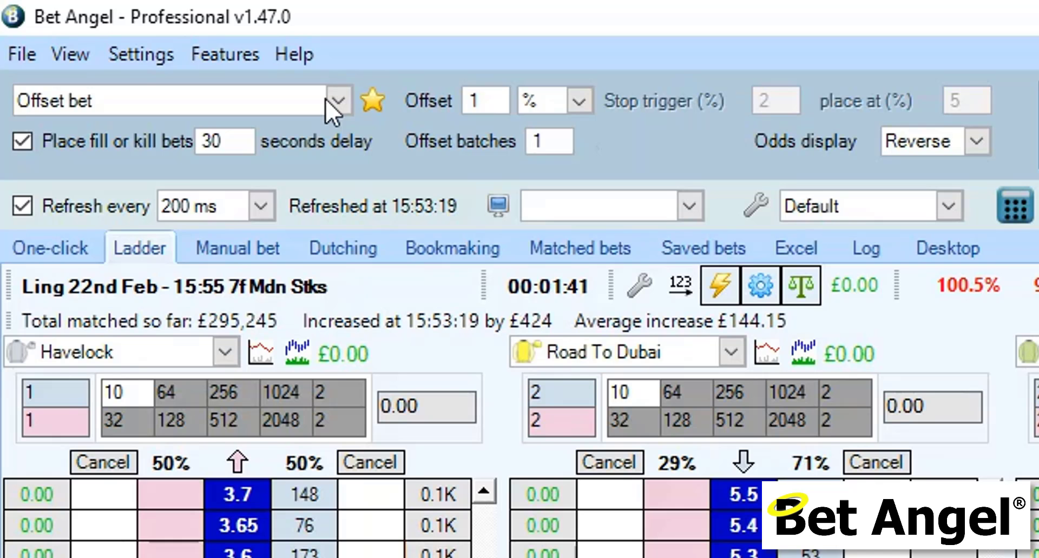
Review the available global offset and stop types and select Offset bet with greening for the 15:25 Ling market
left_click(115, 35)
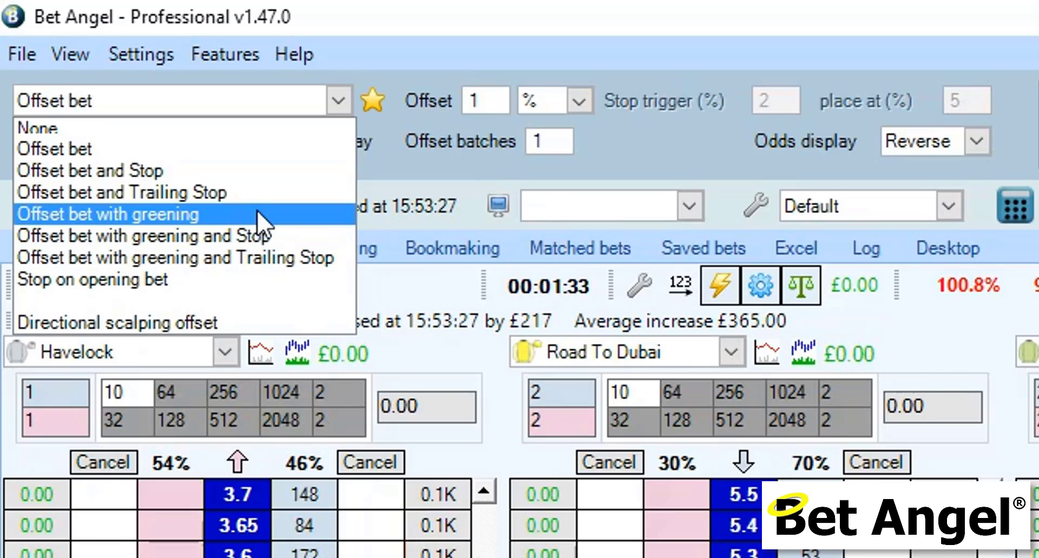
left_click(533, 41)
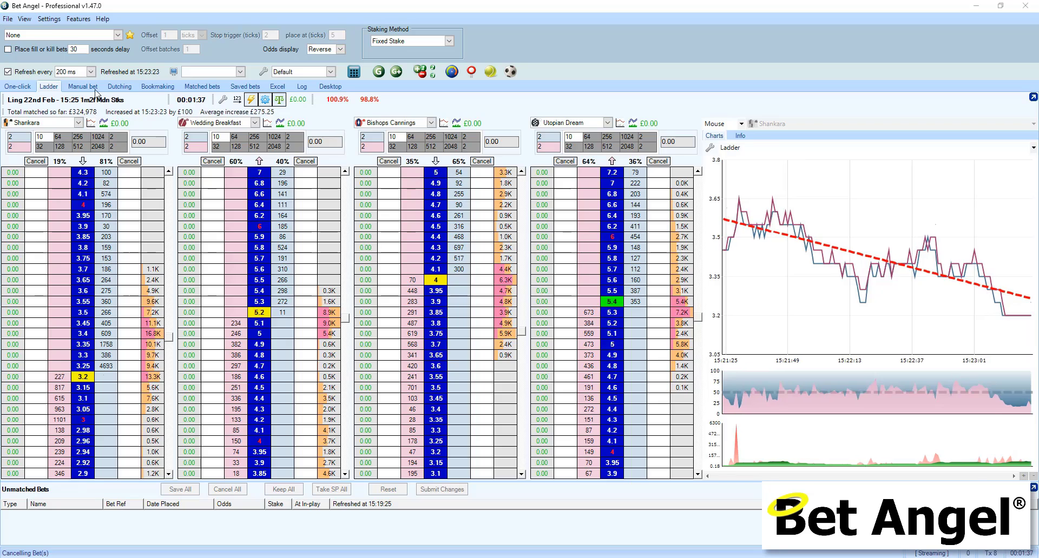
left_click(45, 38)
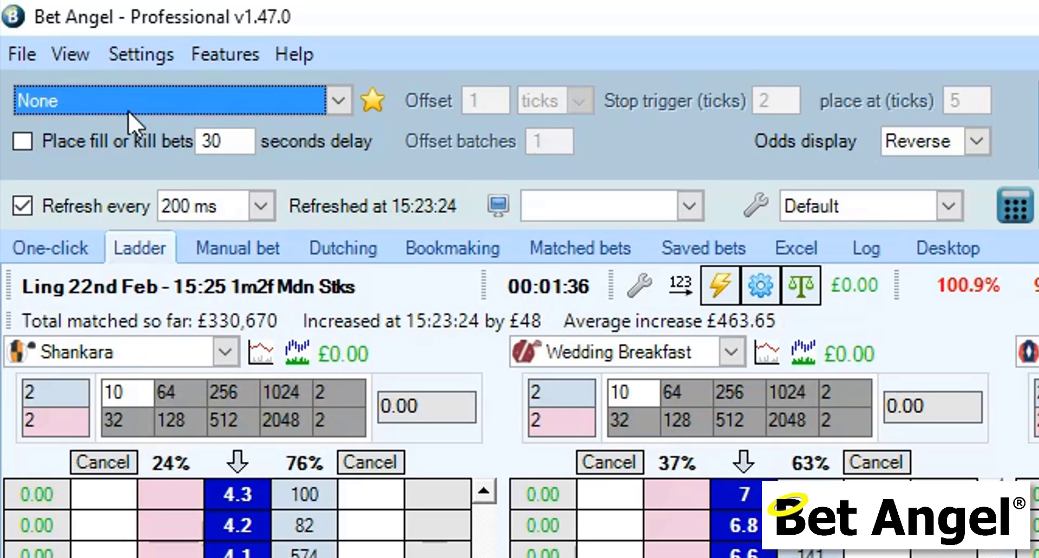
left_click(127, 109)
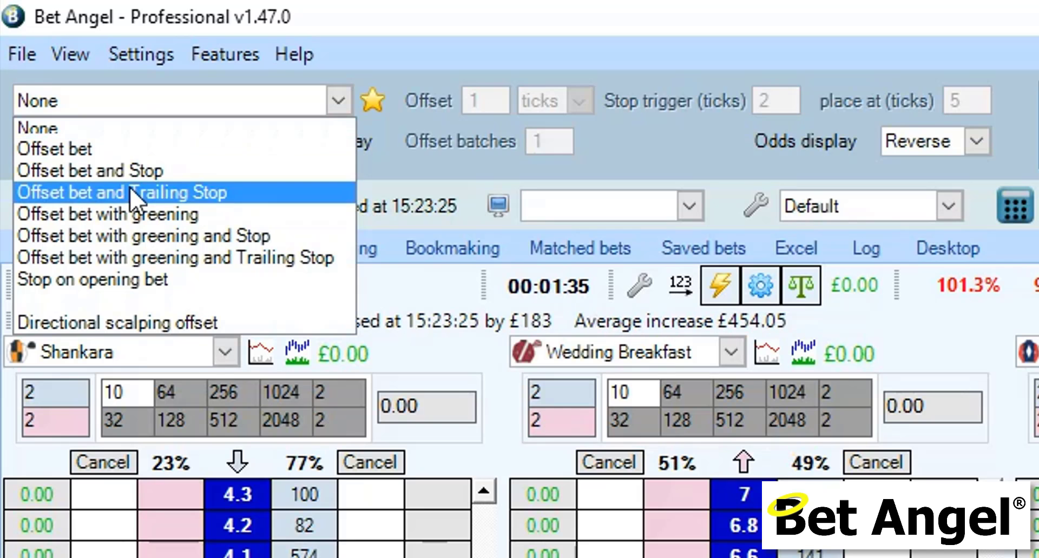
left_click(134, 209)
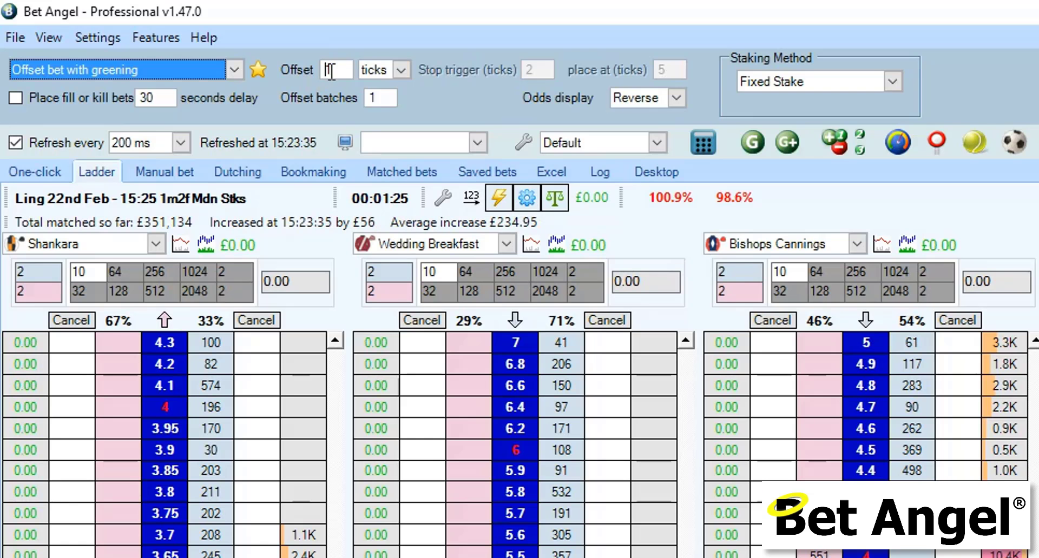
Set the offset to 50 % and enable fill or kill bets with a 30 seconds delay
double_click(167, 35)
type("15")
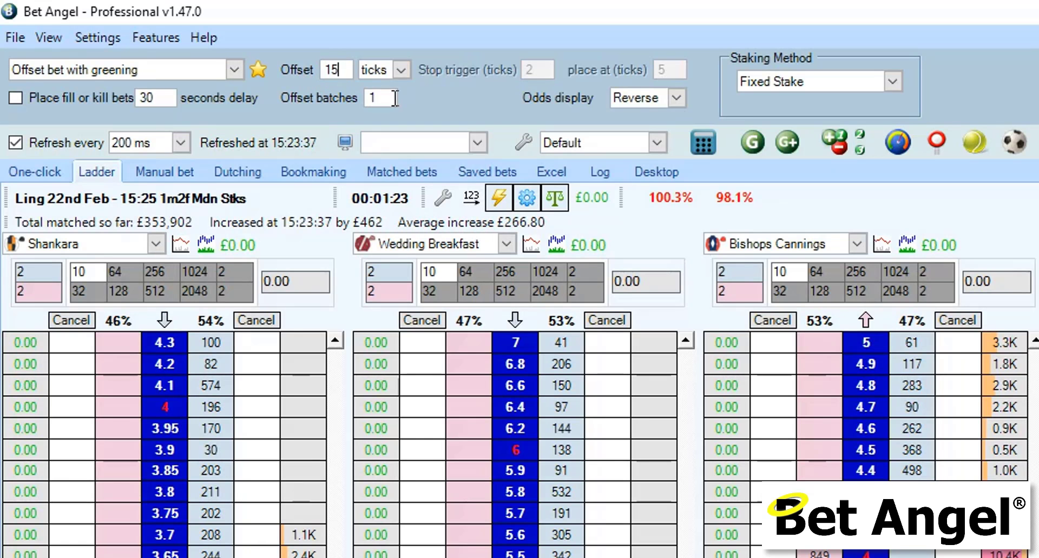
left_click(404, 68)
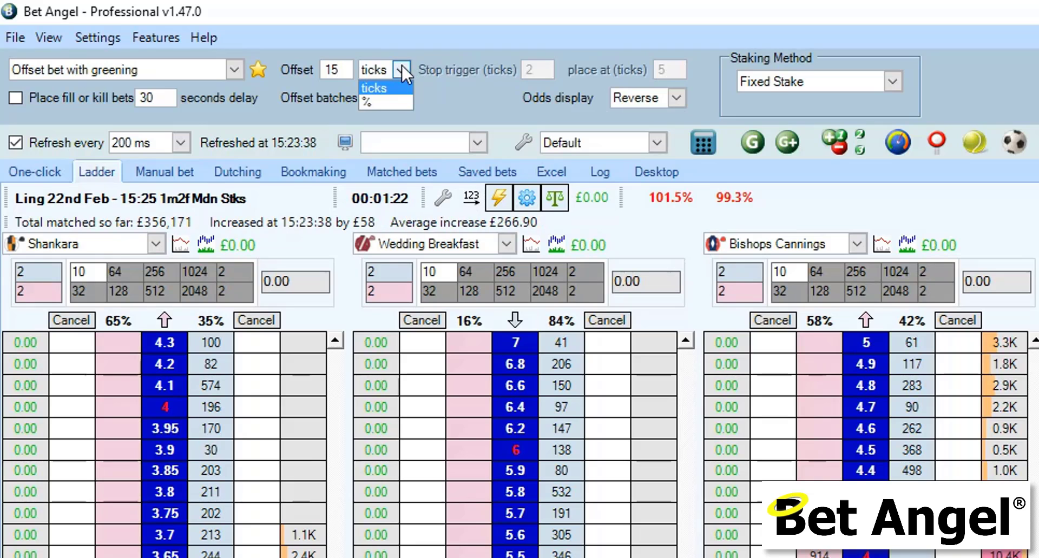
left_click(387, 102)
double_click(322, 66)
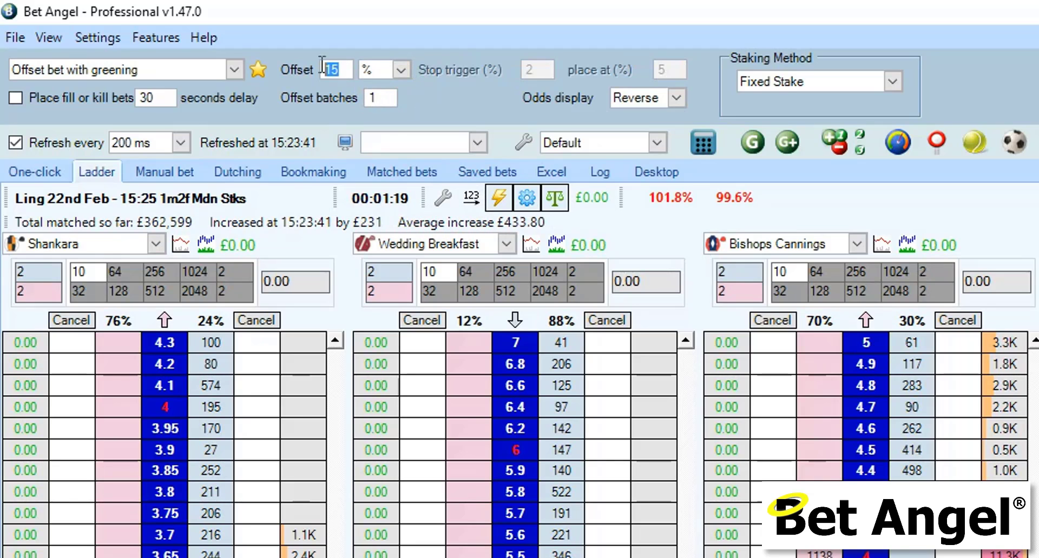
type("50")
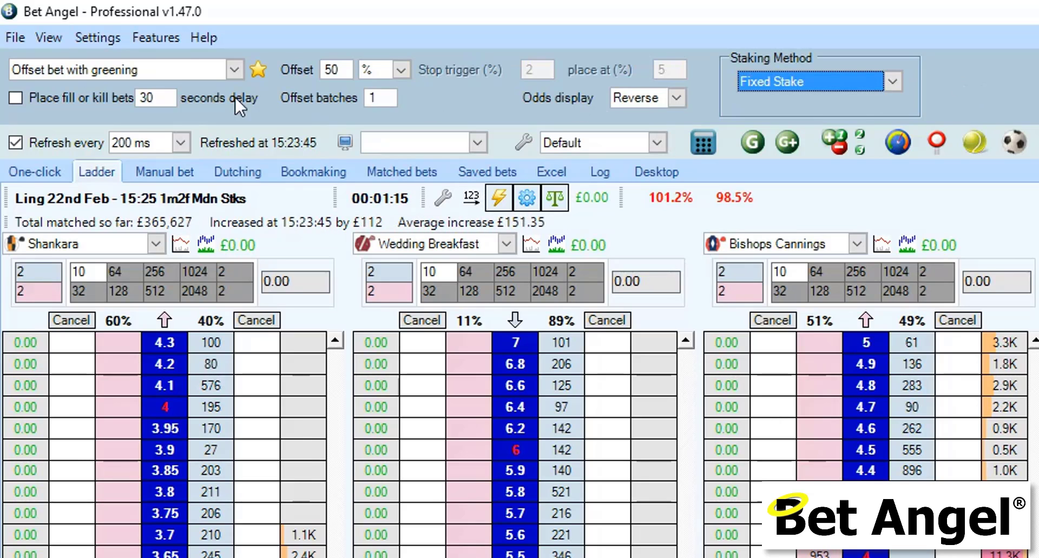
left_click(61, 99)
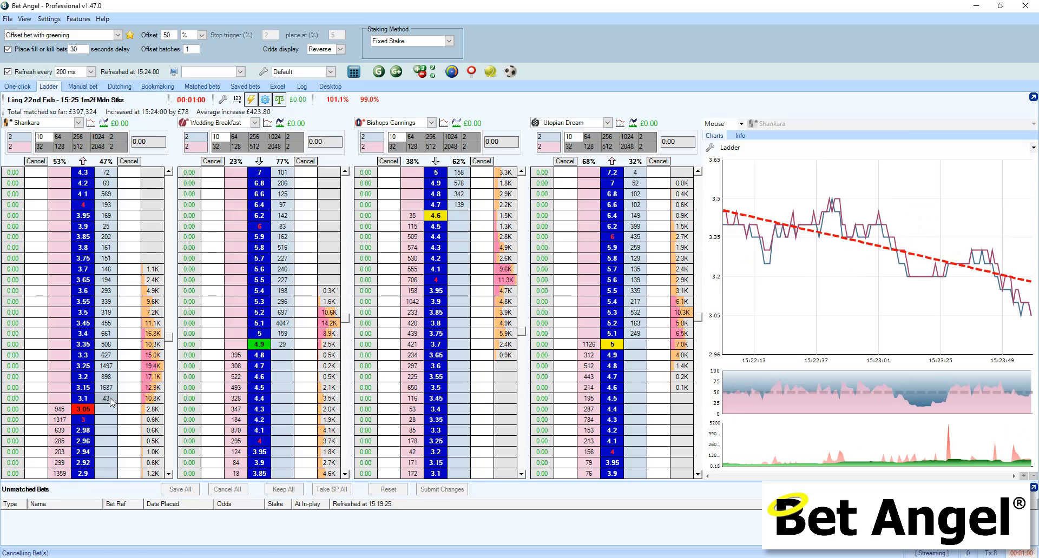
Back Shankara at 3.1 with a stake of 10 and set the unmatched offset lay bet to Keep at in-play
left_click(109, 397)
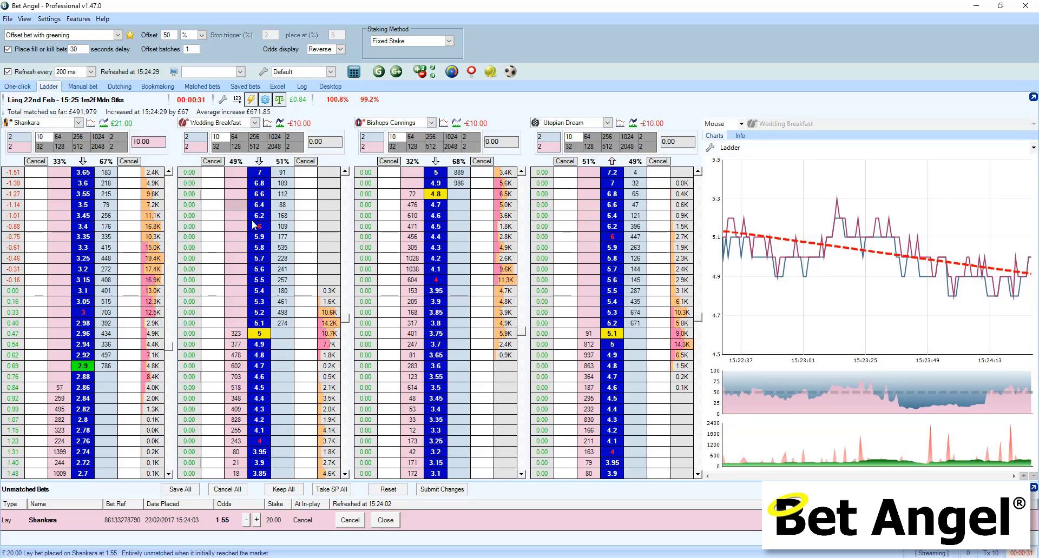
left_click(293, 490)
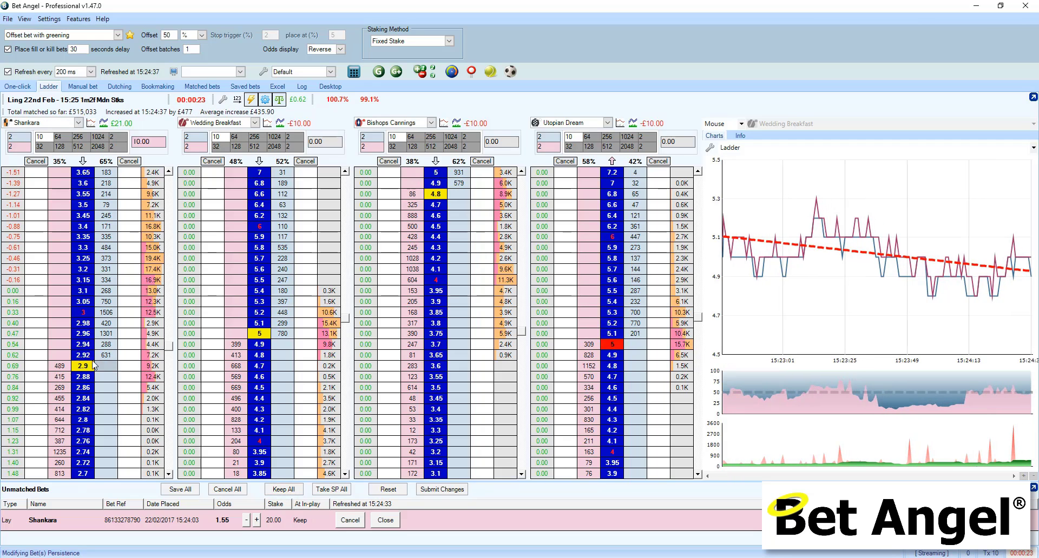
Examine the lower prices on Shankara's ladder down towards the unmatched lay bet at 1.55
left_click(170, 474)
left_click(170, 474)
scroll(172, 475, "down", 7)
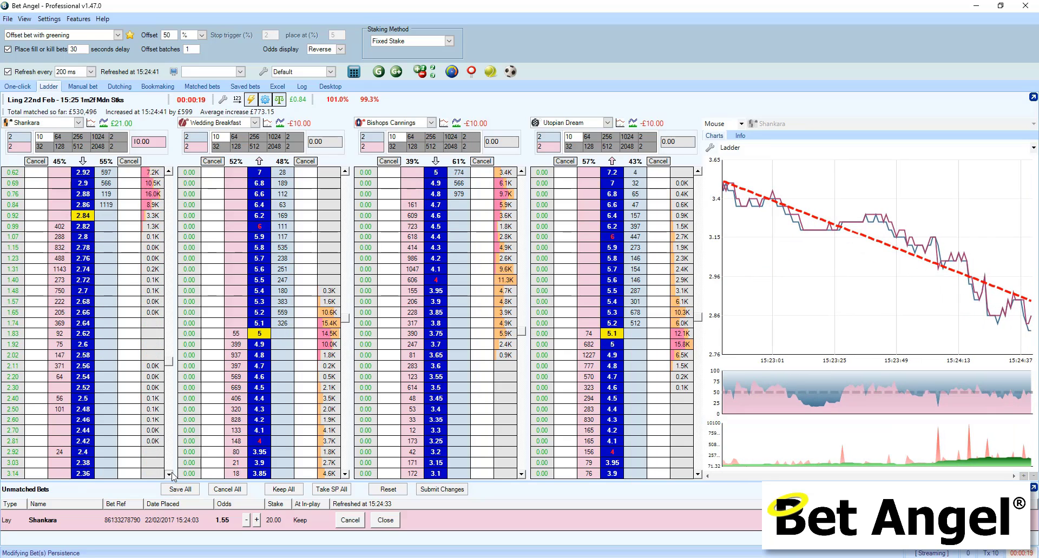
scroll(172, 475, "down", 8)
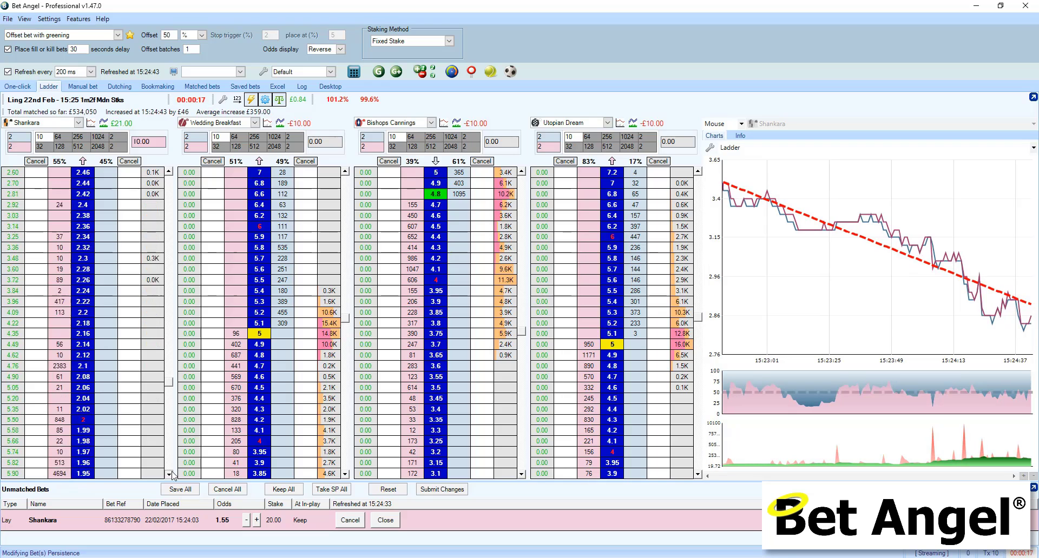
scroll(172, 475, "down", 7)
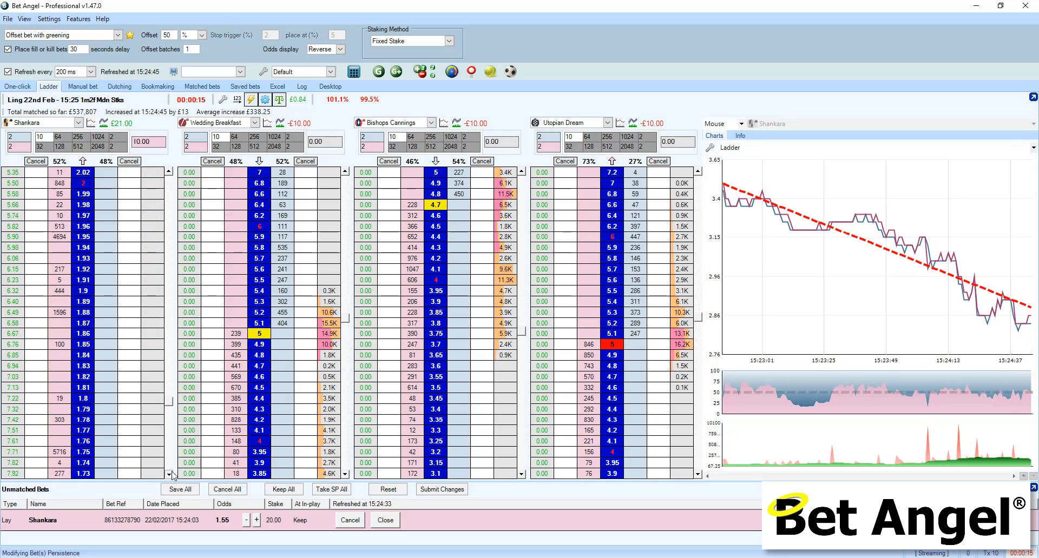
scroll(172, 475, "down", 6)
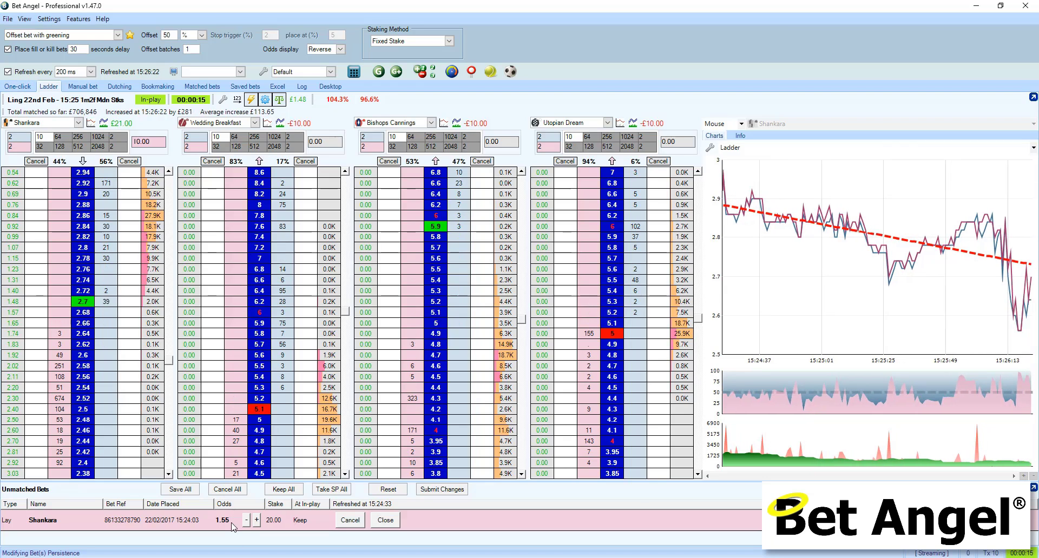
Check the in-play positions on the One-click and Ladder screens, enlarging the unmatched bets area on One-click
left_click(17, 86)
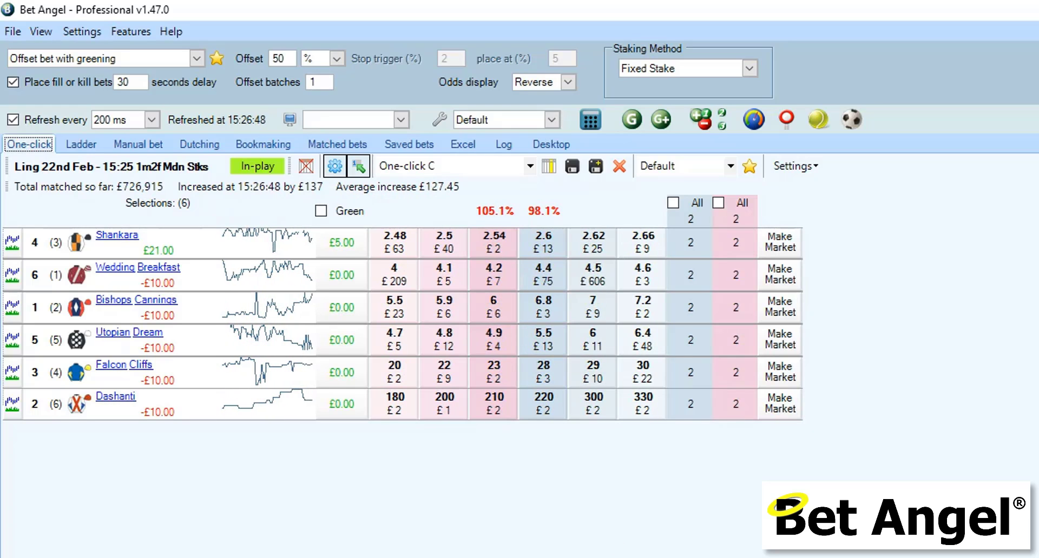
left_click_drag(676, 482, 675, 454)
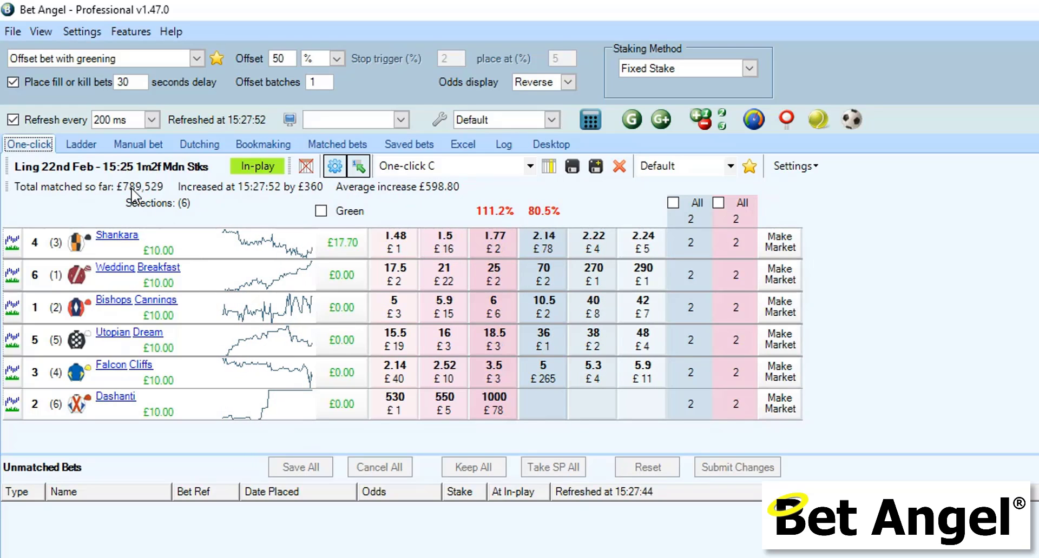
left_click(81, 144)
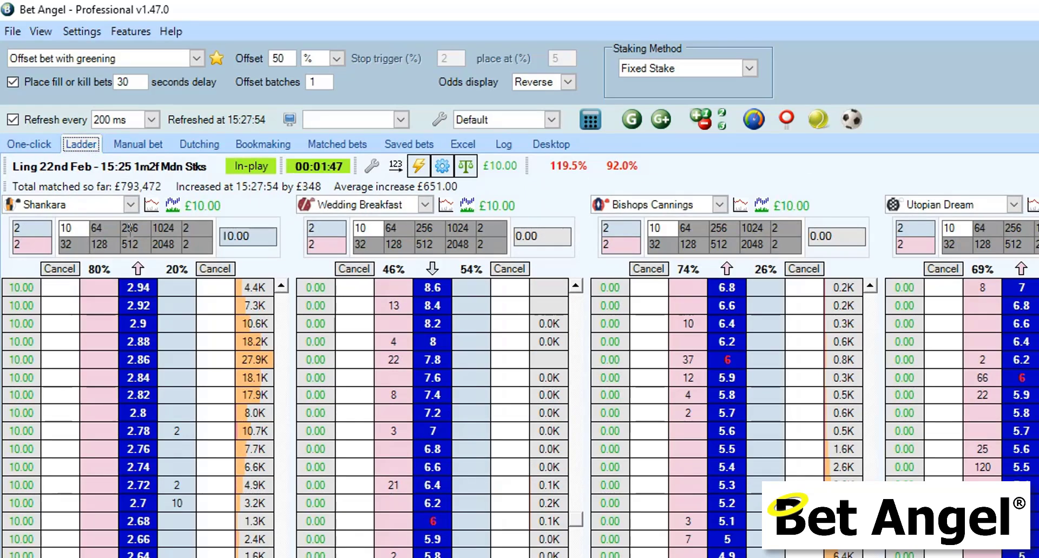
left_click(43, 145)
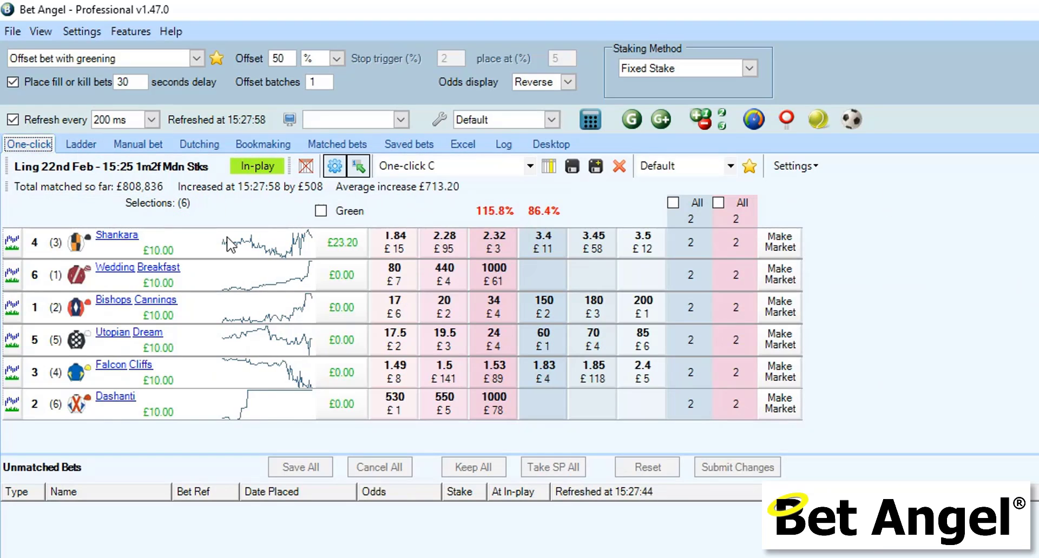